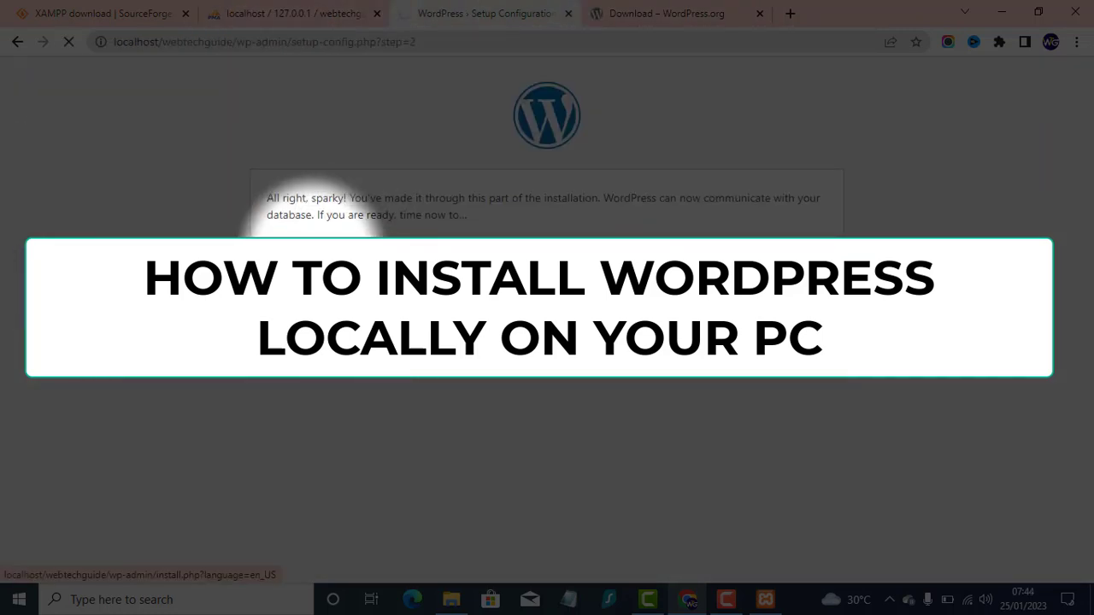
- Fill in the WordPress installation form with "Web Tech Guide" as site title and username, plus the contact e-mail
{"action": "left_click", "coordinate": [299, 249]}
{"action": "scroll", "coordinate": [229, 168], "scroll_direction": "down", "scroll_amount": 1}
{"action": "type", "text": "Web Tech Guide"}
{"action": "triple_click", "coordinate": [466, 303]}
{"action": "right_click", "coordinate": [466, 299]}
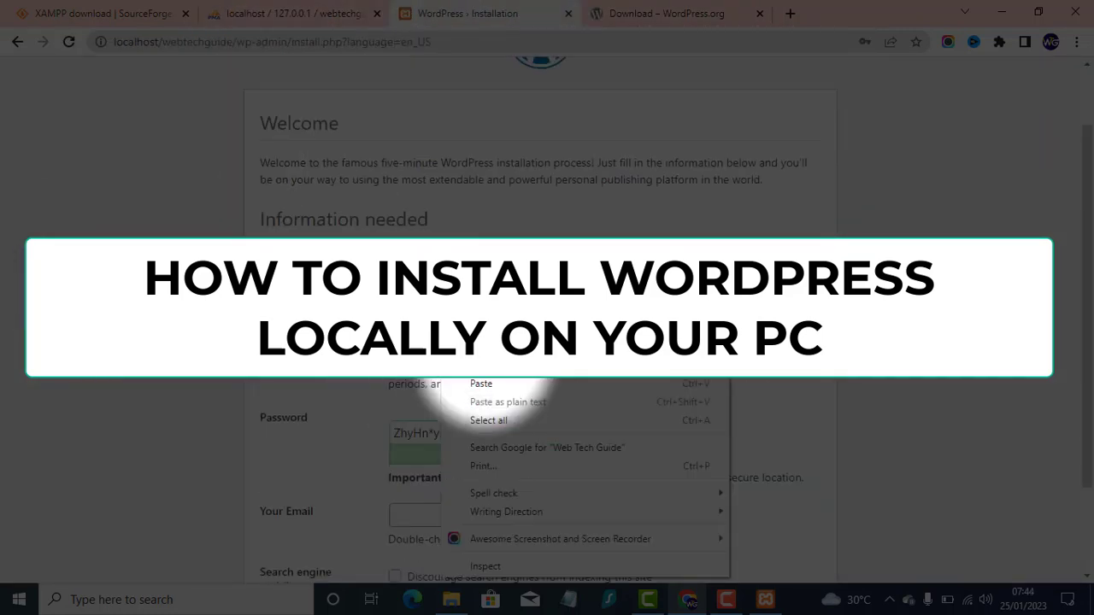
{"action": "left_click", "coordinate": [486, 365]}
{"action": "left_click", "coordinate": [470, 343]}
{"action": "type", "text": "Web Tech Guide"}
{"action": "scroll", "coordinate": [501, 450], "scroll_direction": "down", "scroll_amount": 2}
{"action": "left_click", "coordinate": [470, 399]}
{"action": "left_click", "coordinate": [526, 223]}
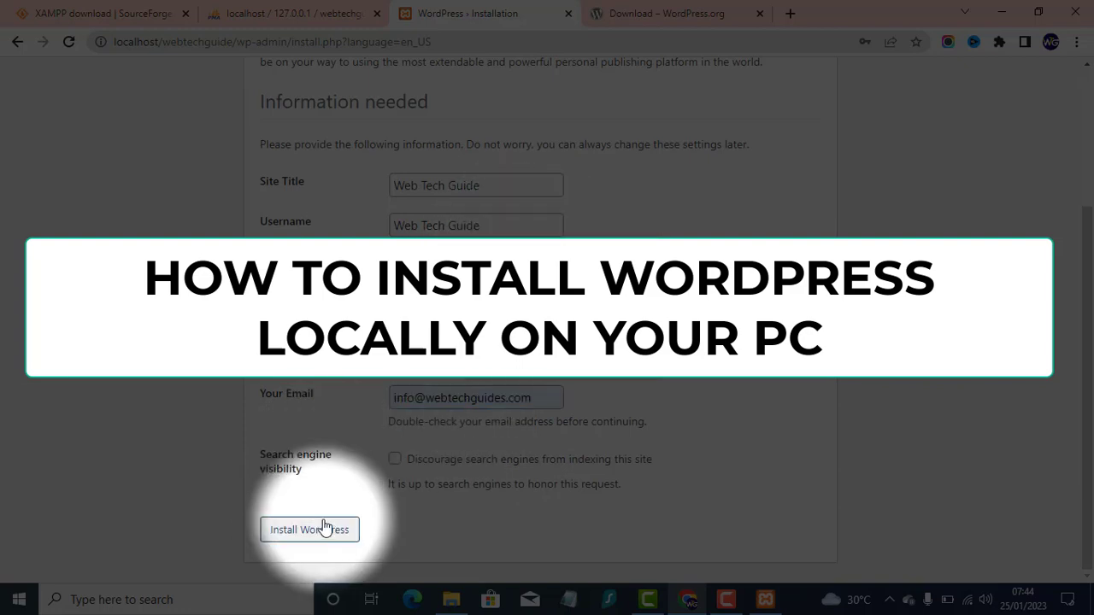
- Run the WordPress installation and log in to the new site
{"action": "left_click", "coordinate": [316, 530]}
{"action": "left_click", "coordinate": [278, 386]}
{"action": "left_click", "coordinate": [629, 379]}
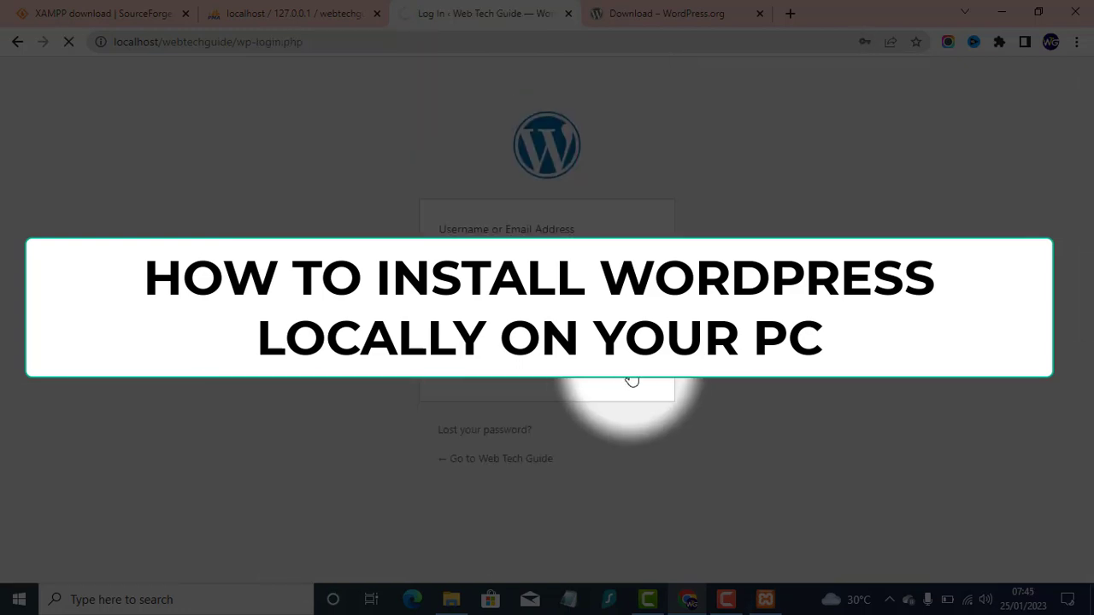
- Open the installed plugins page and go to adding a new plugin
{"action": "left_click", "coordinate": [14, 316]}
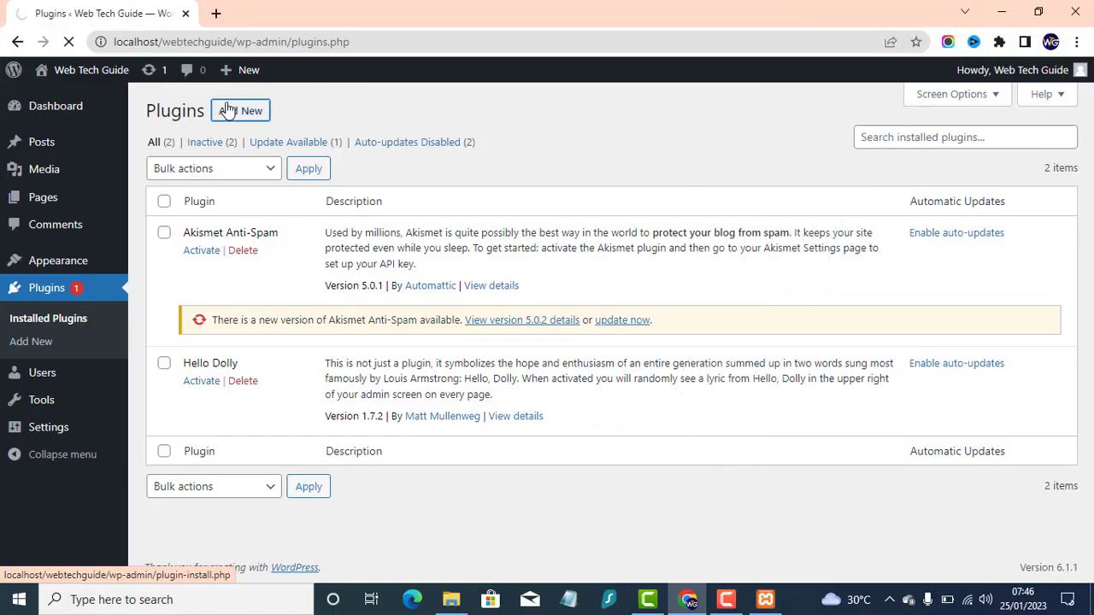
{"action": "left_click", "coordinate": [227, 111]}
{"action": "left_click", "coordinate": [288, 112]}
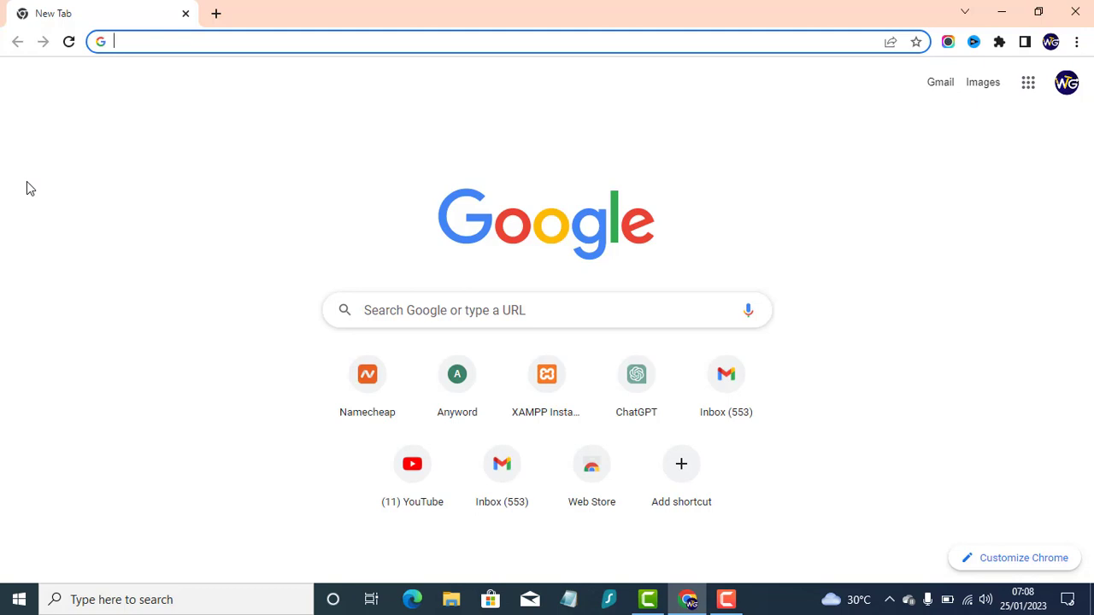
- Open apachefriends.org and start the download of XAMPP for Windows 8.2.0
{"action": "type", "text": "apachefriends.org"}
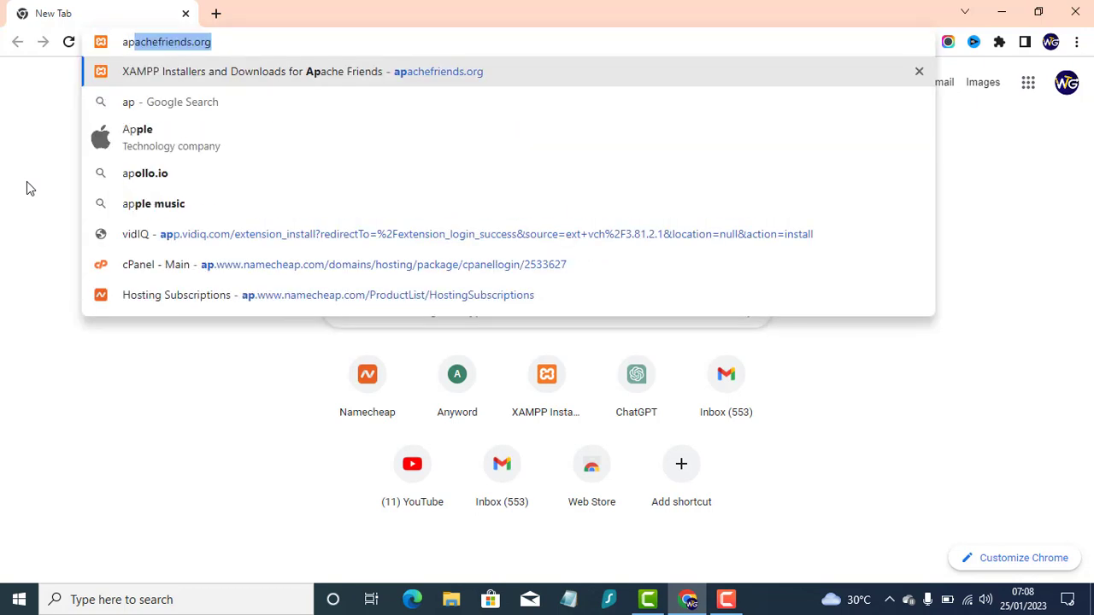
{"action": "key", "text": "Return"}
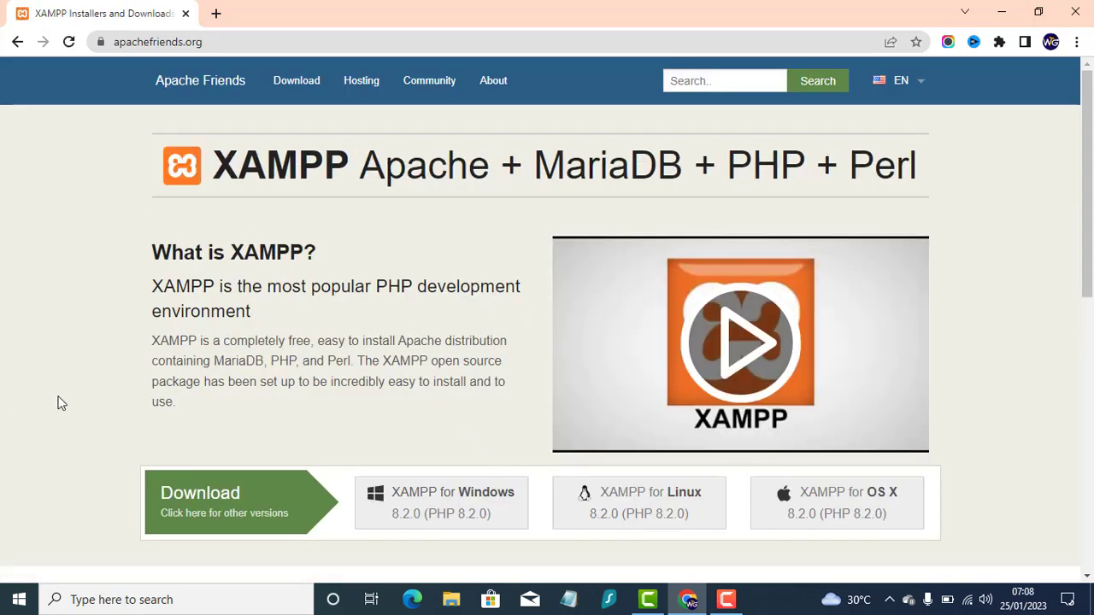
{"action": "scroll", "coordinate": [208, 450], "scroll_direction": "down", "scroll_amount": 1}
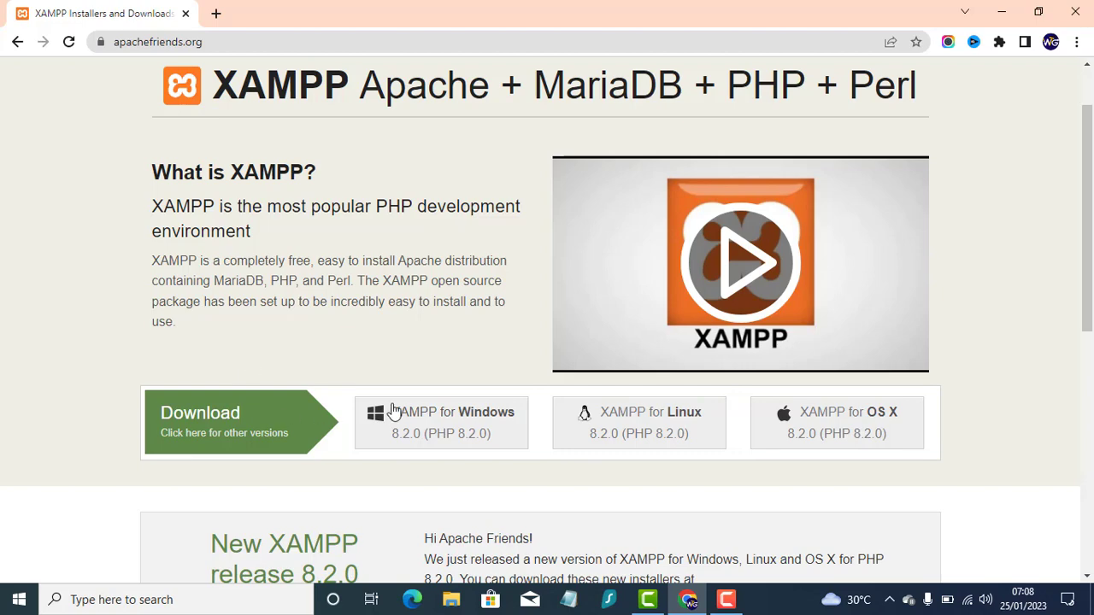
{"action": "left_click", "coordinate": [450, 435]}
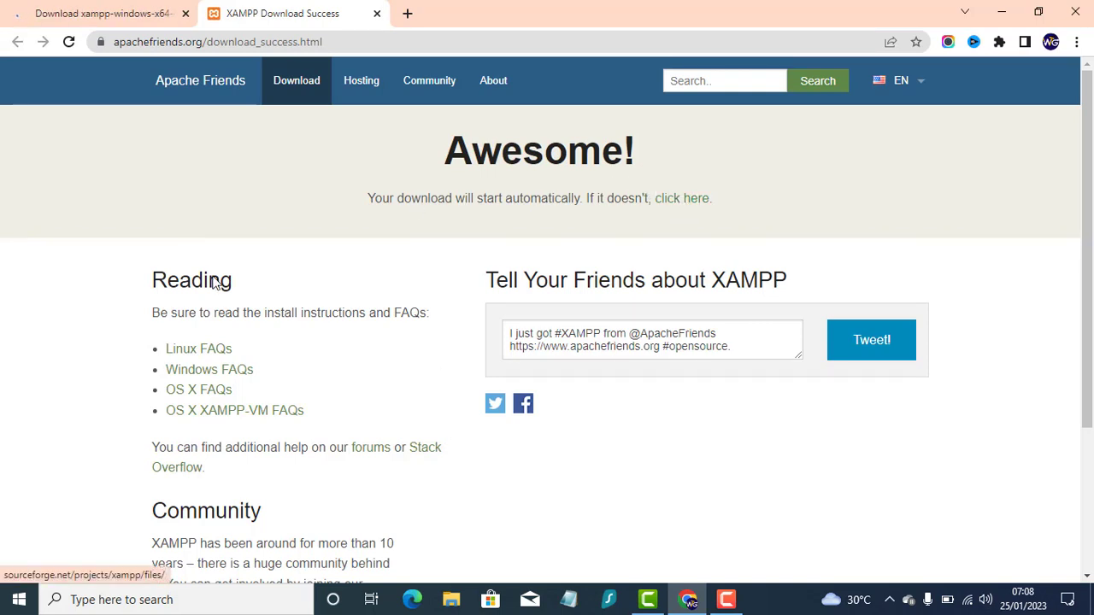
- Open the manual download link for XAMPP on the download success page
{"action": "scroll", "coordinate": [133, 258], "scroll_direction": "down", "scroll_amount": 2}
{"action": "scroll", "coordinate": [132, 259], "scroll_direction": "up", "scroll_amount": 2}
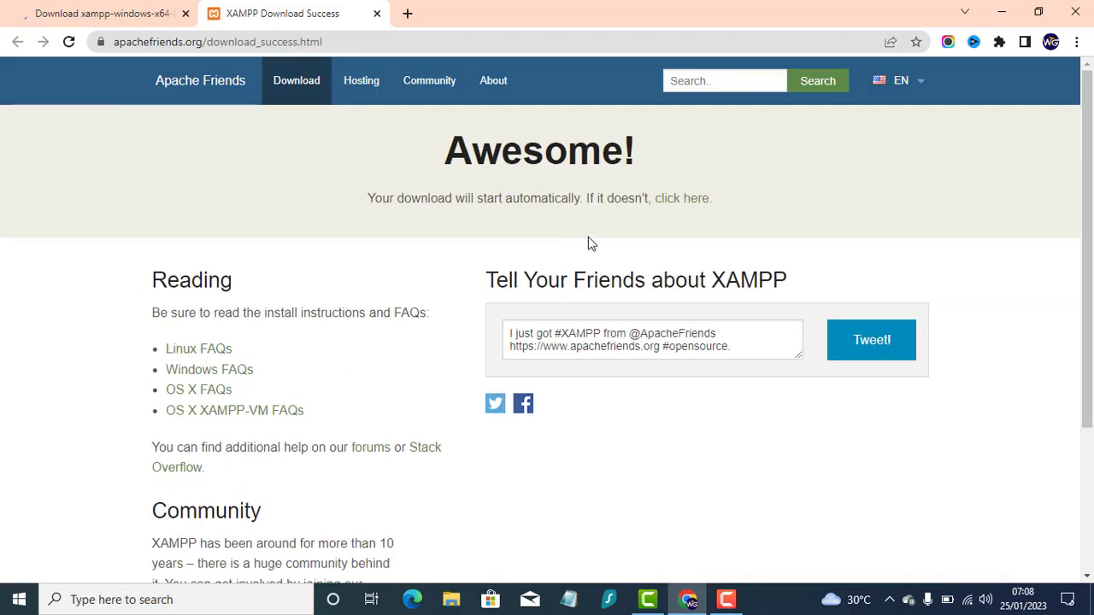
{"action": "left_click", "coordinate": [697, 200]}
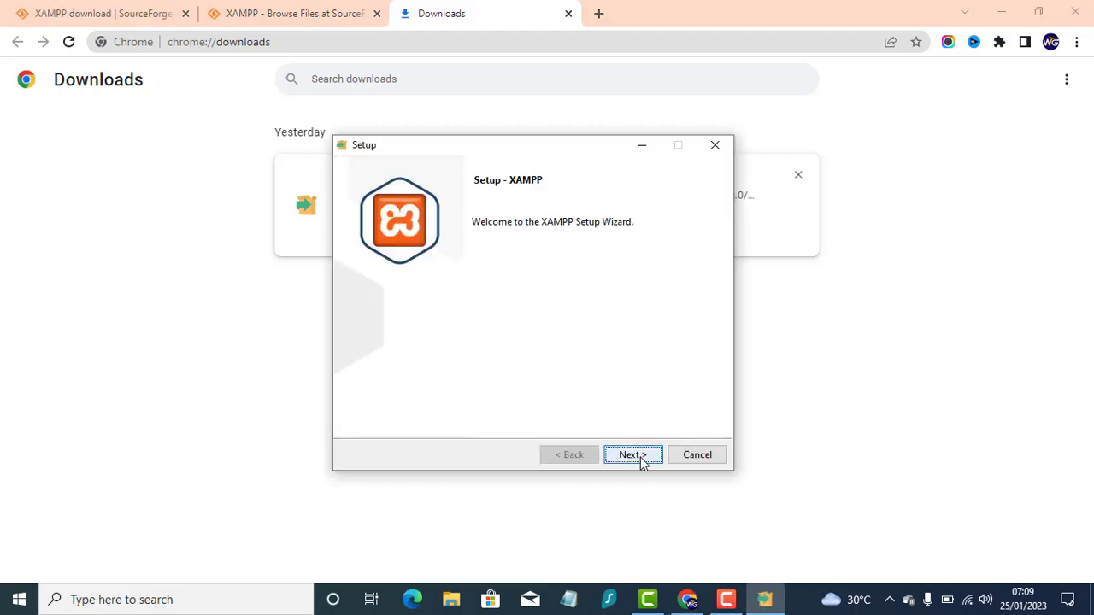
- Install XAMPP with the default components in C:\xampp, using English, and start the Control Panel on finishing
{"action": "left_click", "coordinate": [632, 454]}
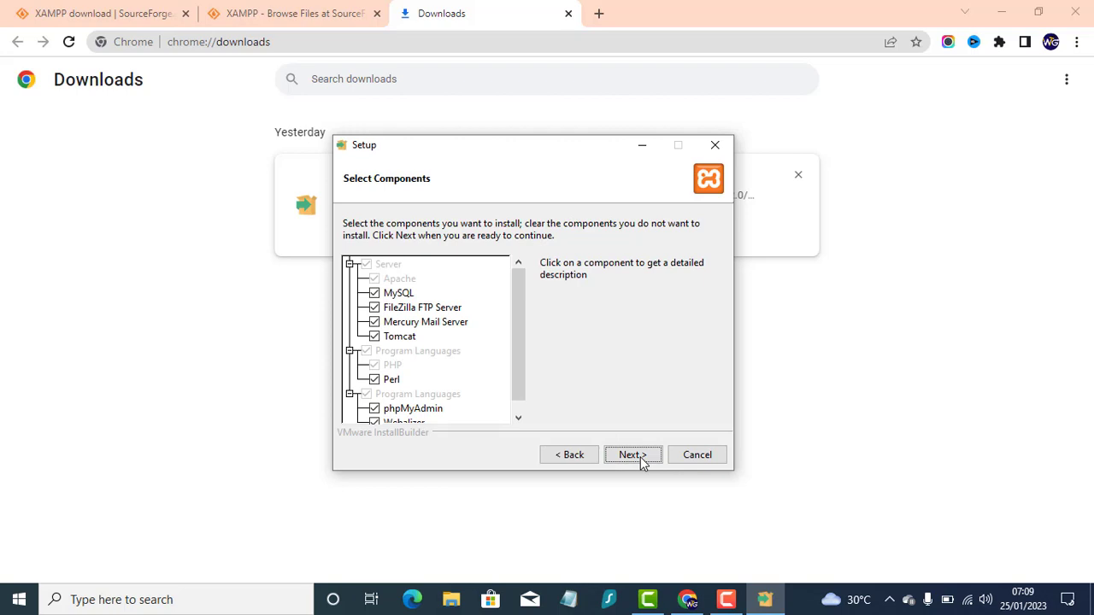
{"action": "left_click", "coordinate": [641, 459]}
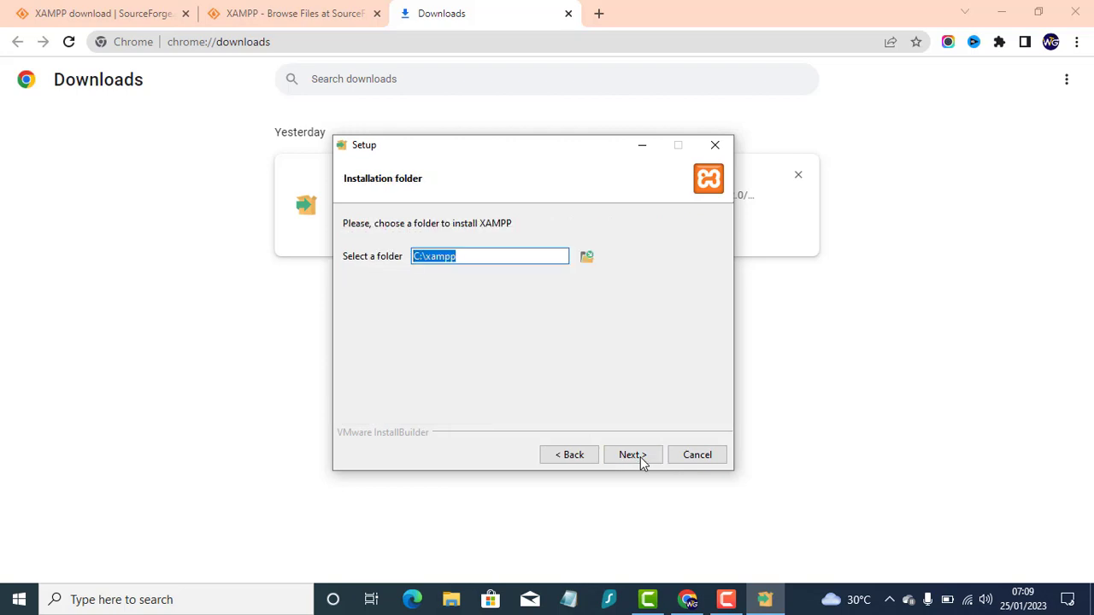
{"action": "left_click", "coordinate": [641, 458]}
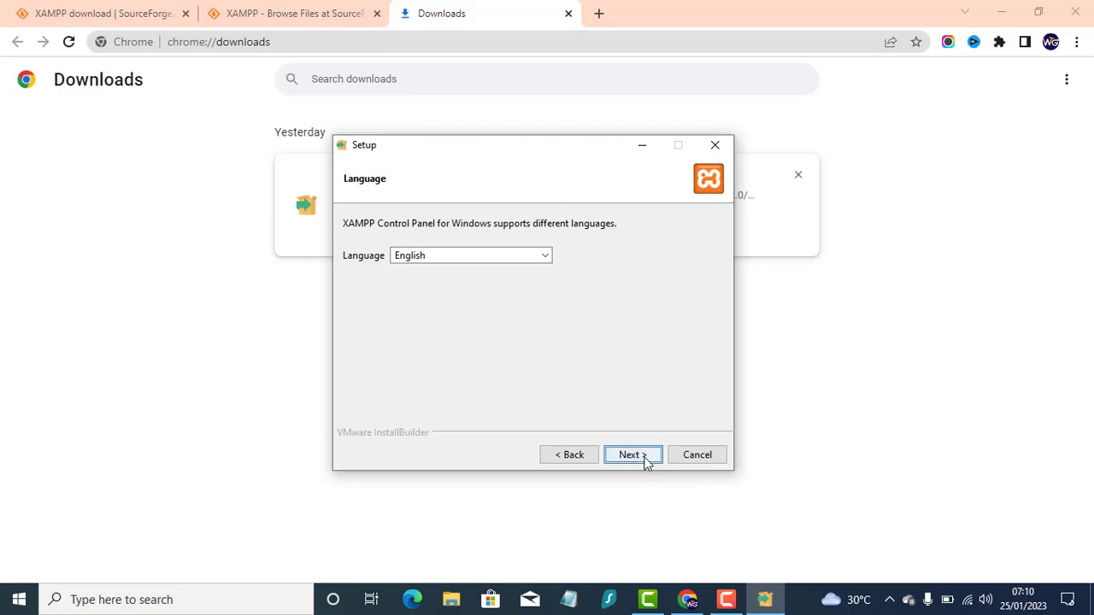
{"action": "left_click", "coordinate": [637, 454]}
{"action": "left_click", "coordinate": [637, 454]}
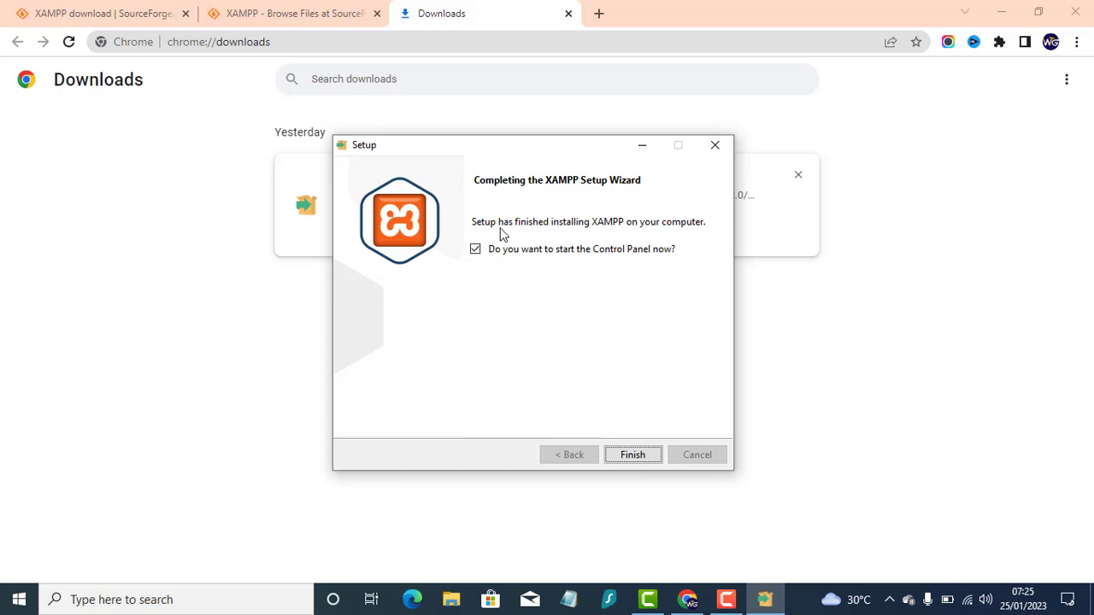
{"action": "left_click", "coordinate": [648, 455]}
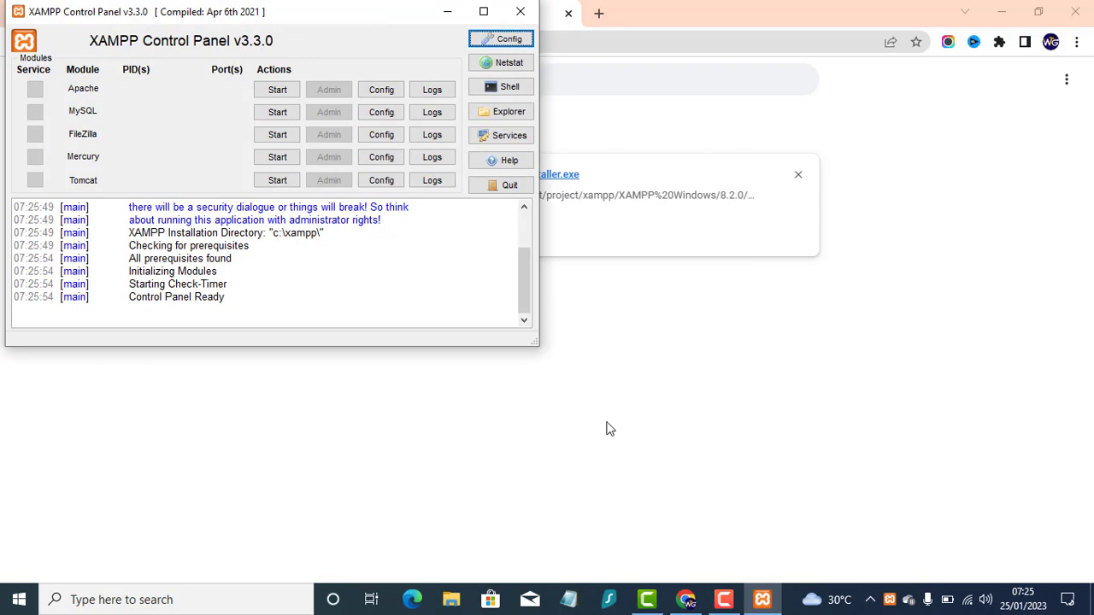
- Maximize the XAMPP Control Panel, start the Apache and MySQL modules, and allow mysqld through the firewall on public networks
{"action": "left_click", "coordinate": [483, 11]}
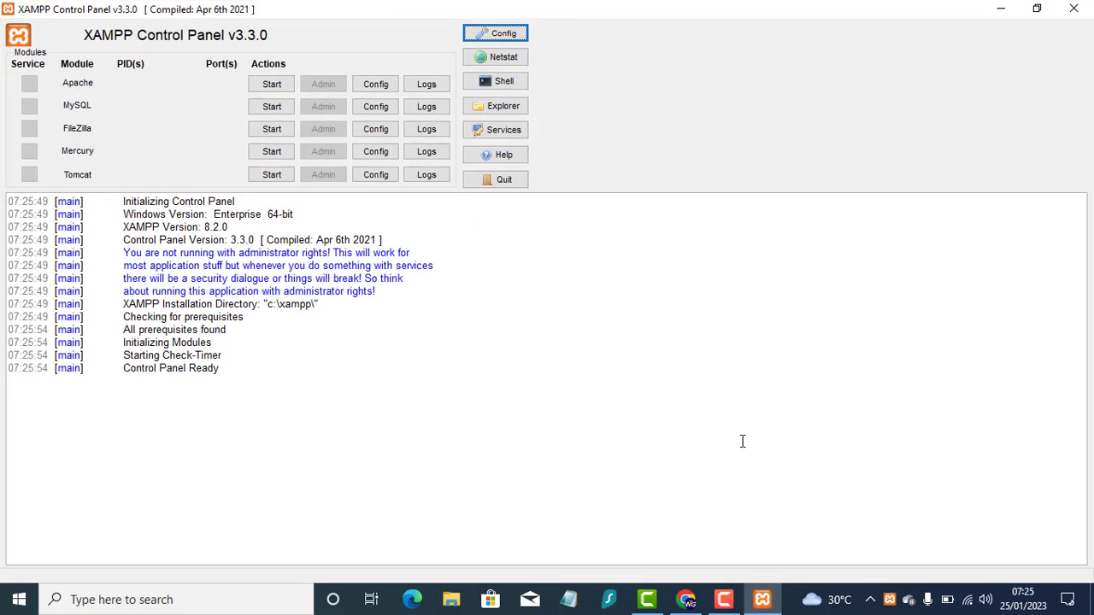
{"action": "left_click", "coordinate": [277, 85]}
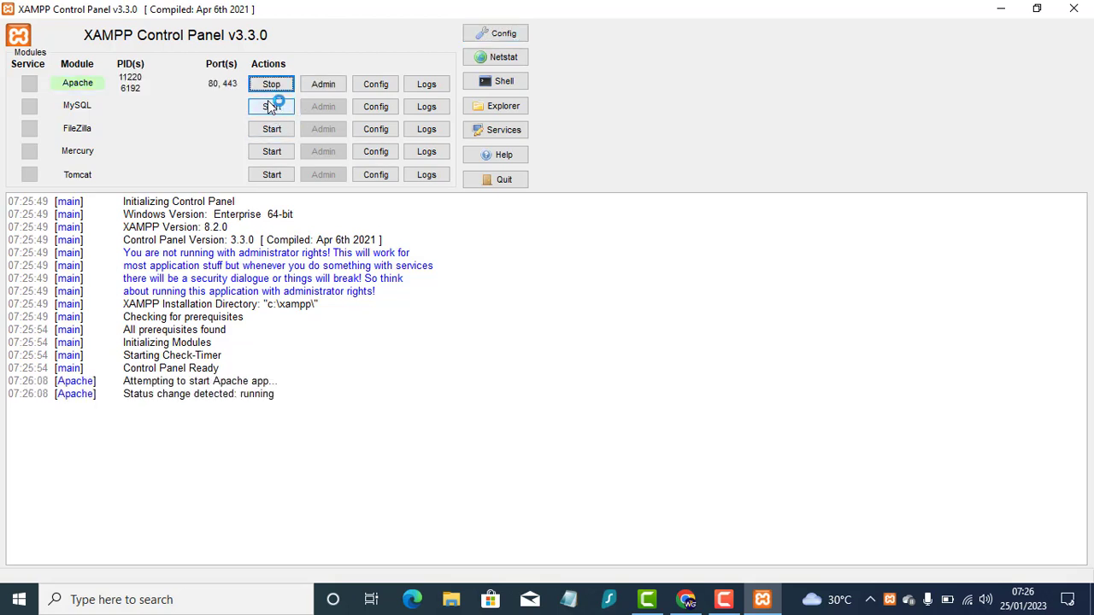
{"action": "left_click", "coordinate": [270, 105]}
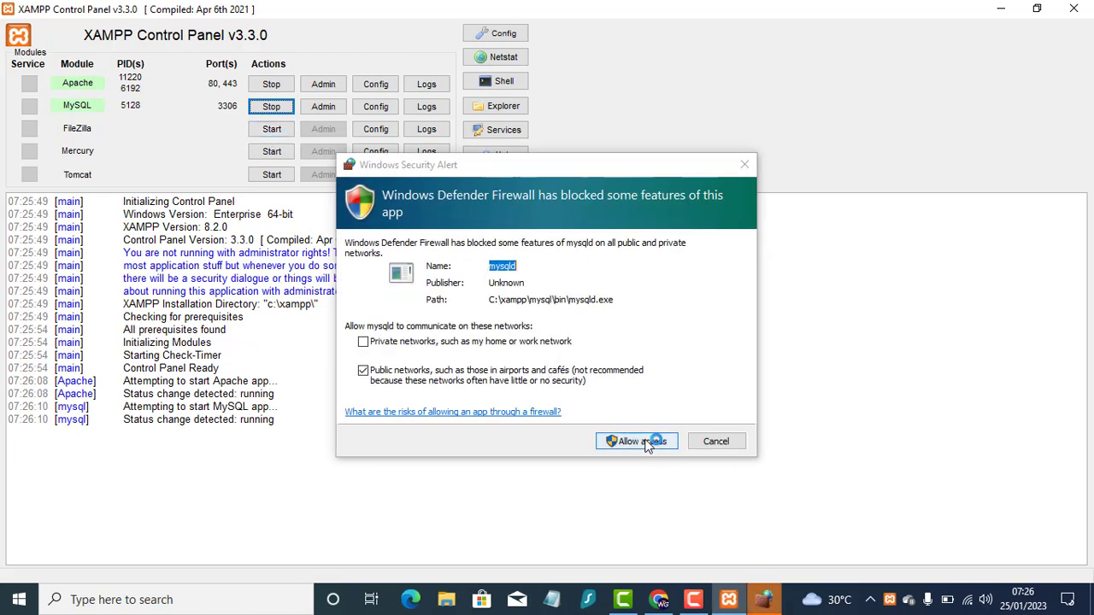
{"action": "left_click", "coordinate": [647, 445]}
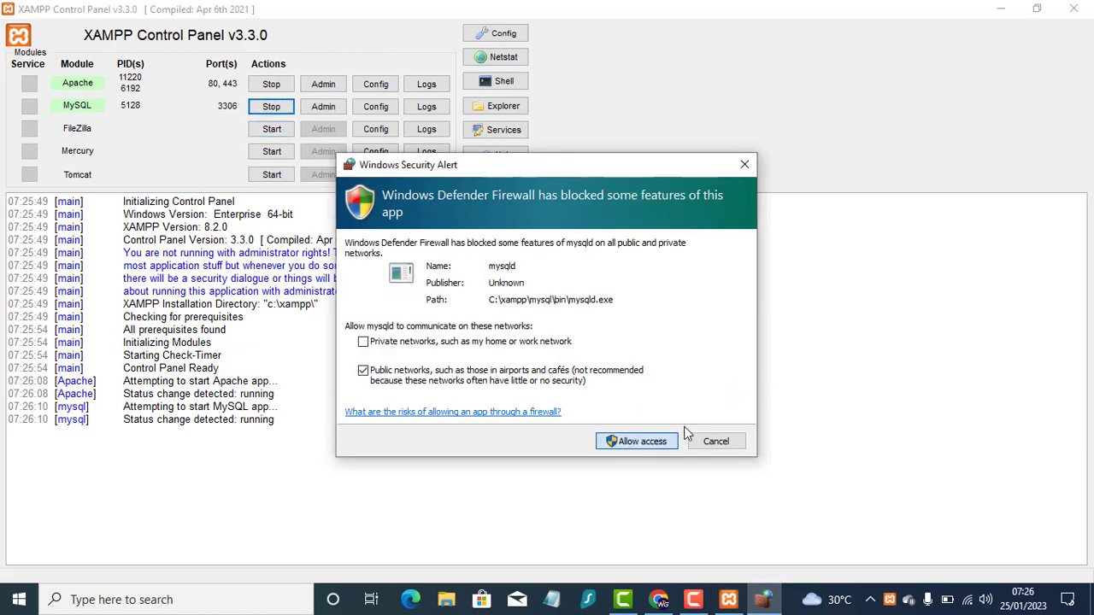
{"action": "left_click", "coordinate": [640, 443]}
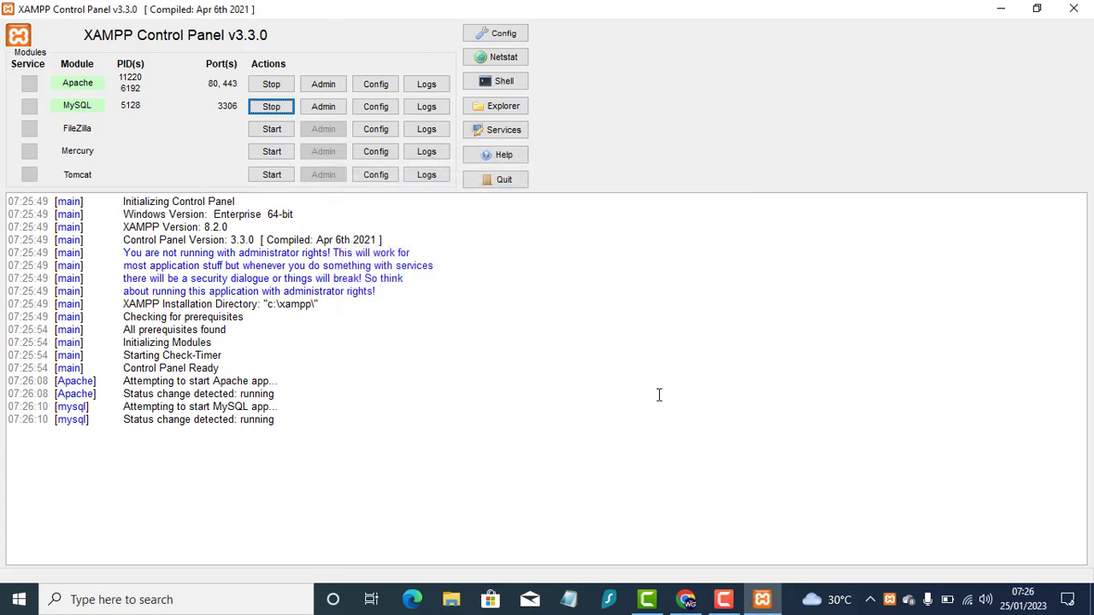
- Switch to Chrome to open the localhost dashboard, and check the Apache and MySQL modules in the XAMPP Control Panel
{"action": "left_click", "coordinate": [686, 599]}
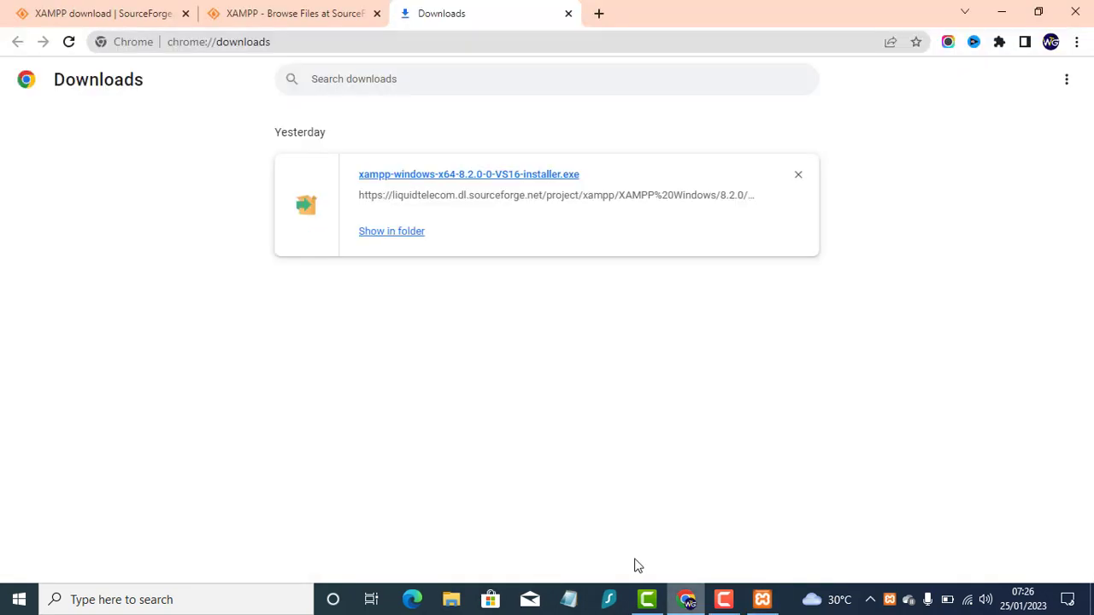
{"action": "left_click", "coordinate": [448, 39]}
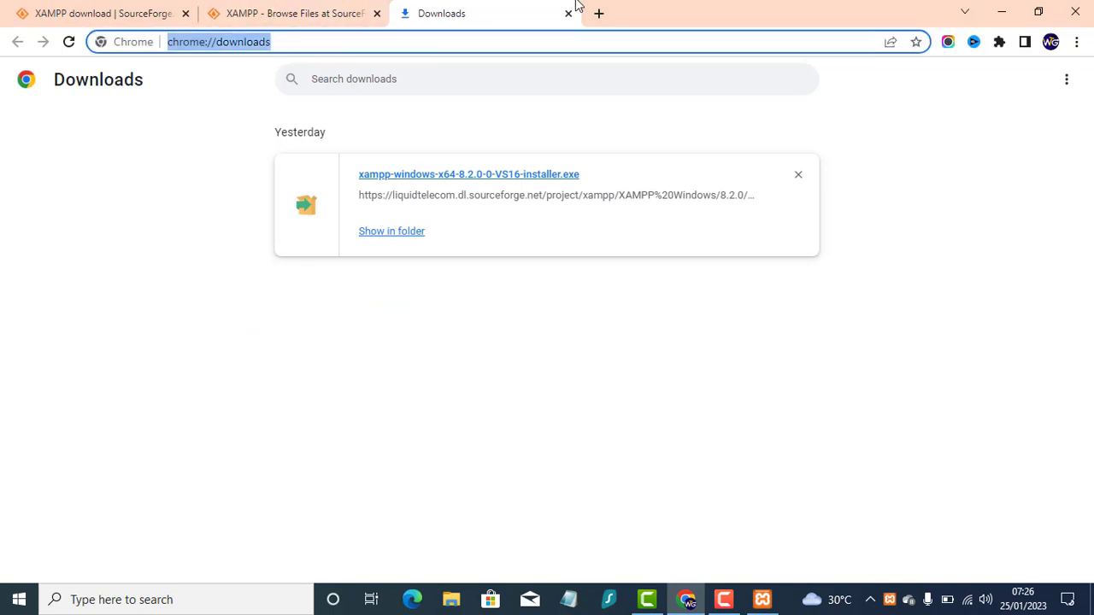
{"action": "type", "text": "lo"}
{"action": "key", "text": "BackSpace"}
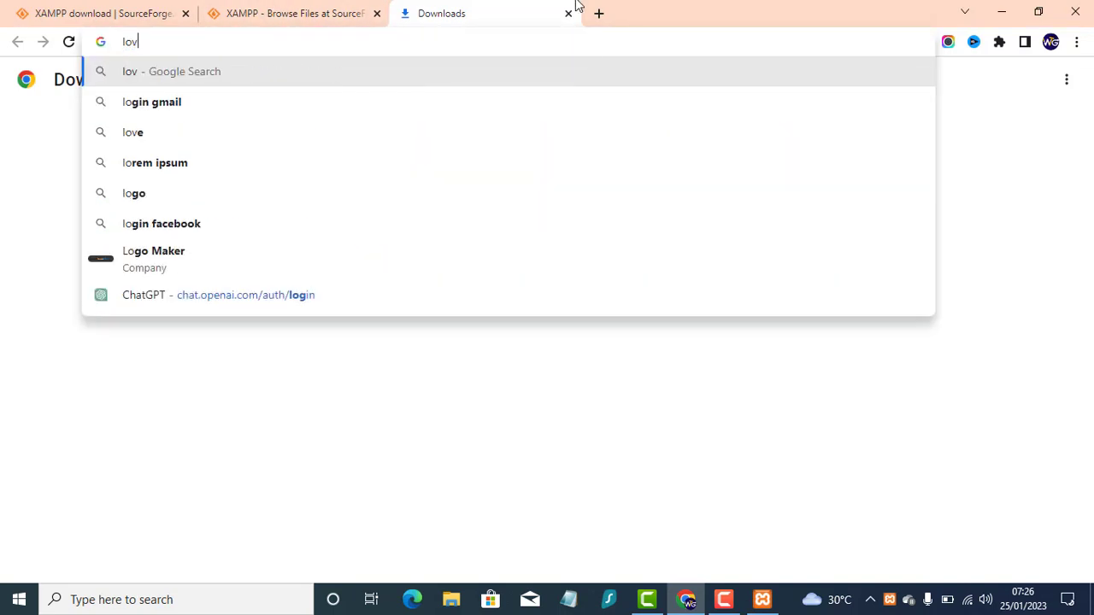
{"action": "type", "text": "v"}
{"action": "key", "text": "BackSpace"}
{"action": "type", "text": "calhost"}
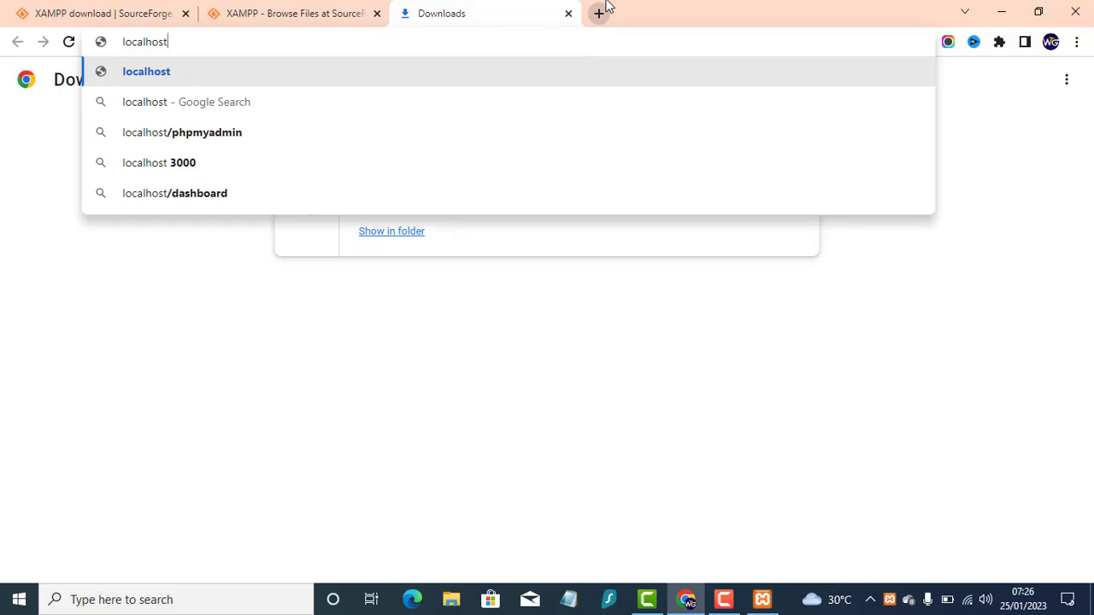
{"action": "left_click", "coordinate": [141, 74]}
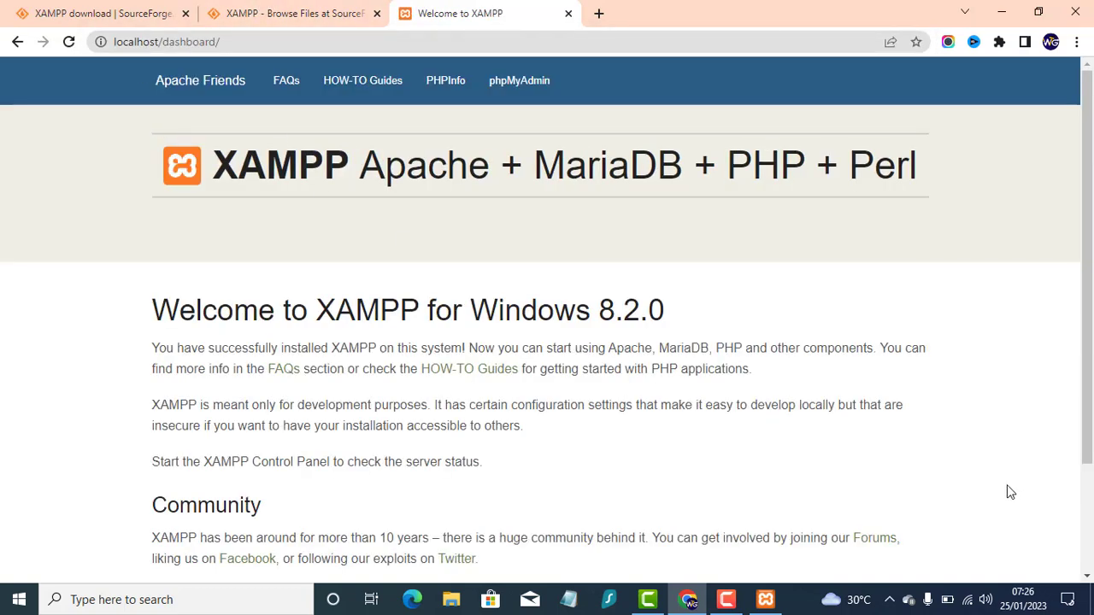
{"action": "left_click", "coordinate": [764, 599]}
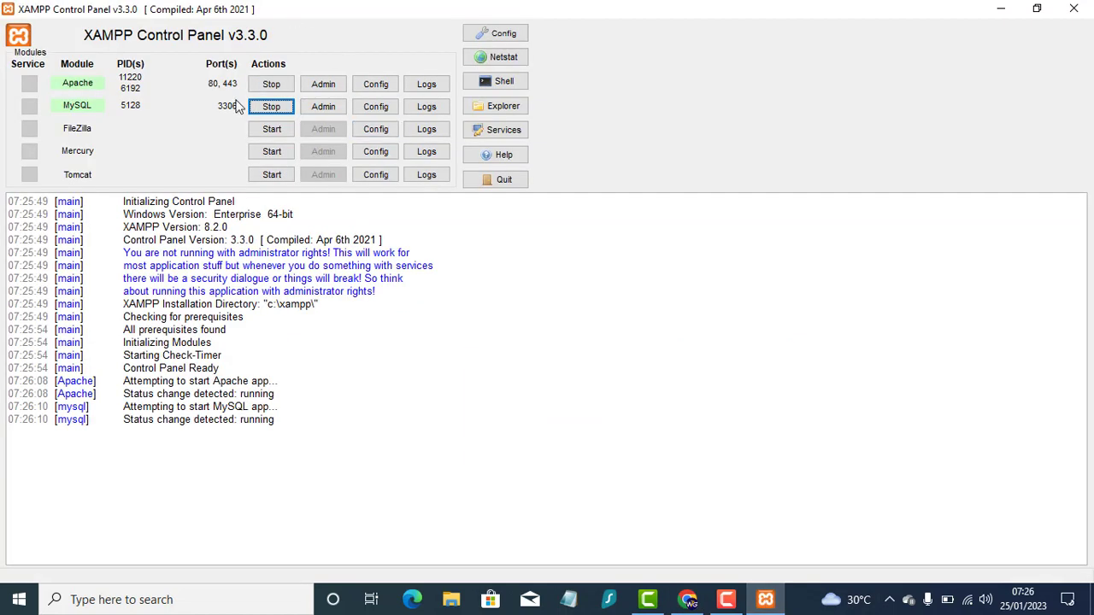
{"action": "left_click", "coordinate": [1001, 9]}
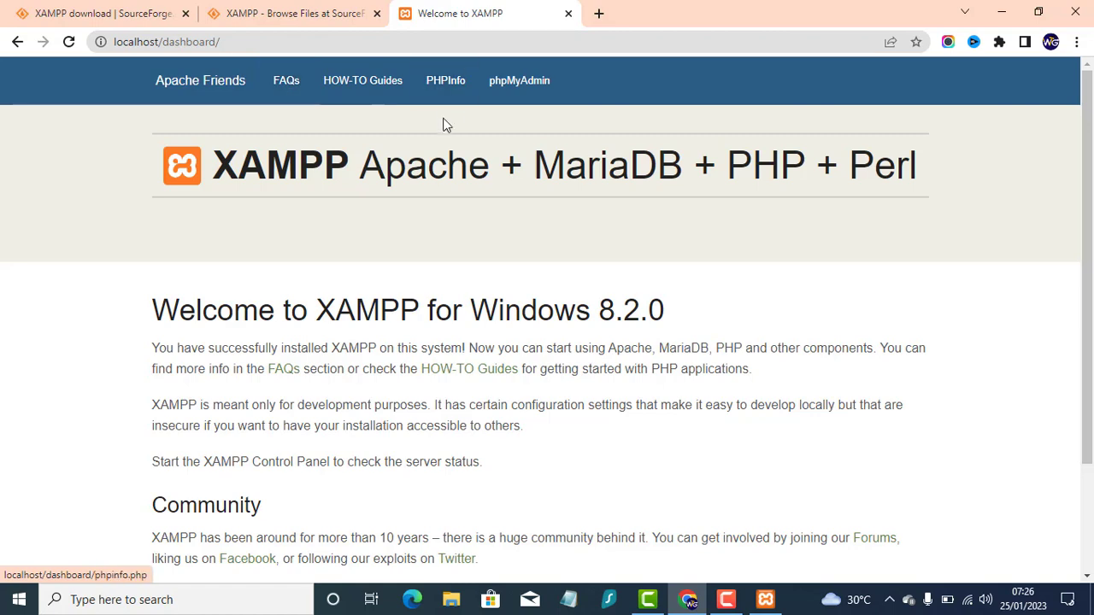
- Look through the list of Windows HOW-TO guides on the XAMPP dashboard
{"action": "left_click", "coordinate": [343, 81]}
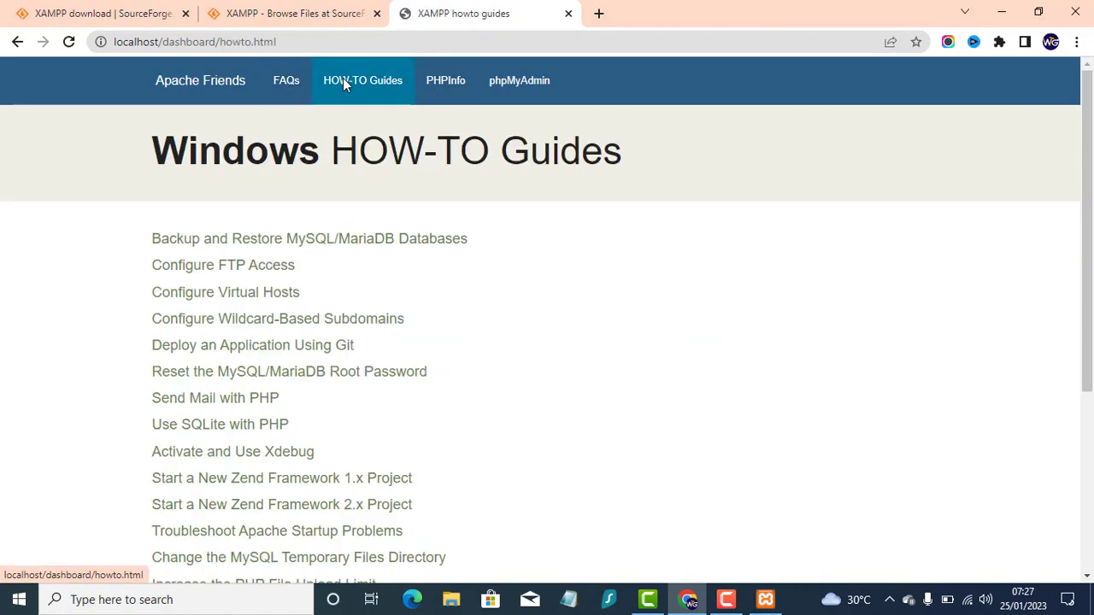
{"action": "scroll", "coordinate": [300, 312], "scroll_direction": "down", "scroll_amount": 3}
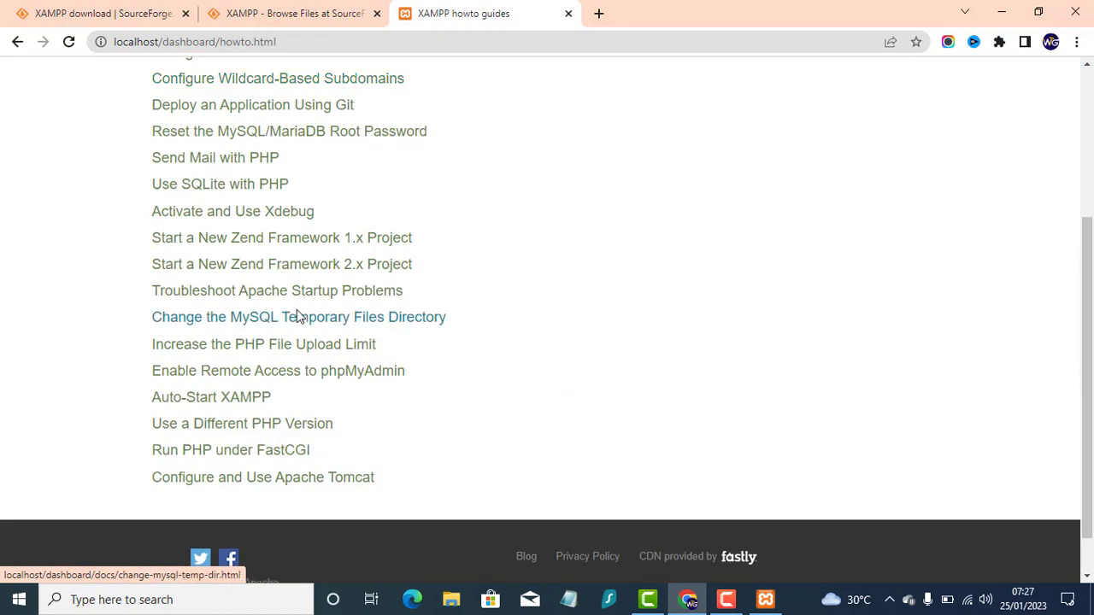
{"action": "scroll", "coordinate": [298, 316], "scroll_direction": "up", "scroll_amount": 3}
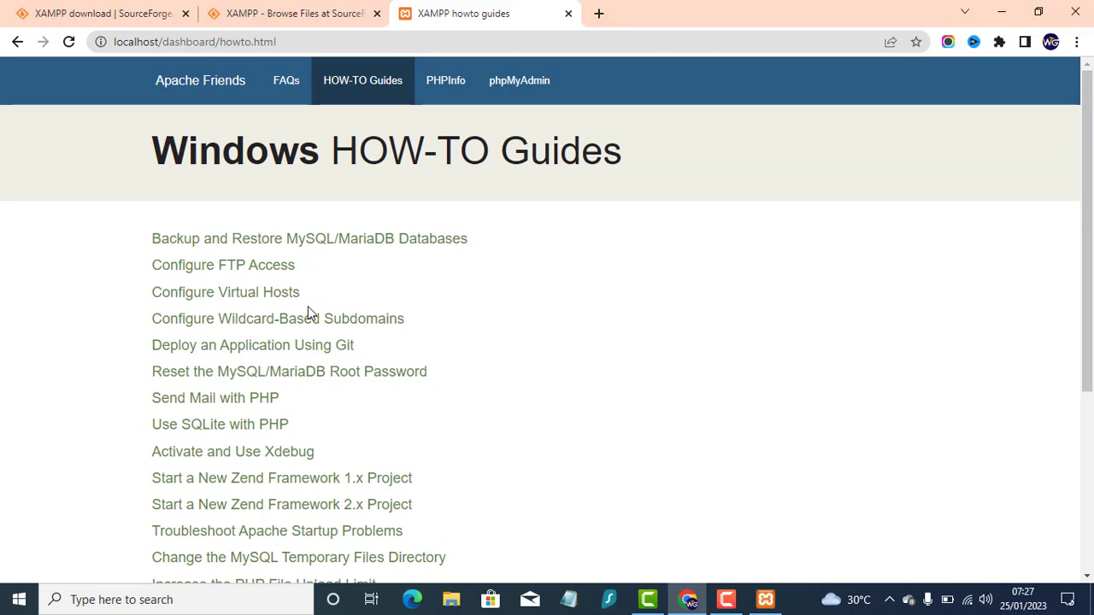
{"action": "scroll", "coordinate": [320, 286], "scroll_direction": "down", "scroll_amount": 3}
{"action": "scroll", "coordinate": [323, 285], "scroll_direction": "down", "scroll_amount": 1}
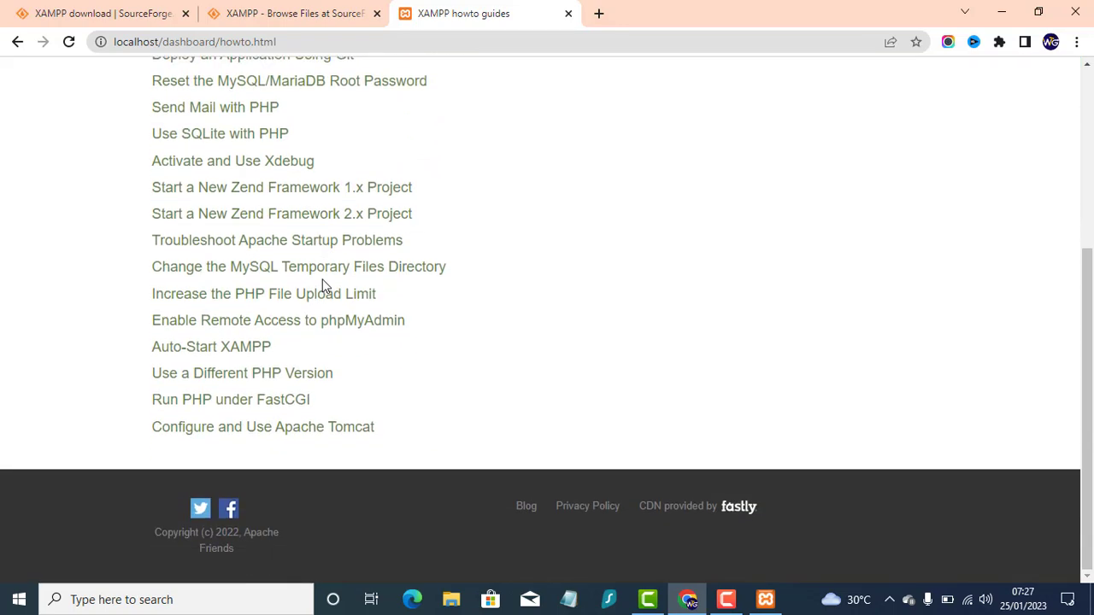
{"action": "scroll", "coordinate": [325, 285], "scroll_direction": "up", "scroll_amount": 5}
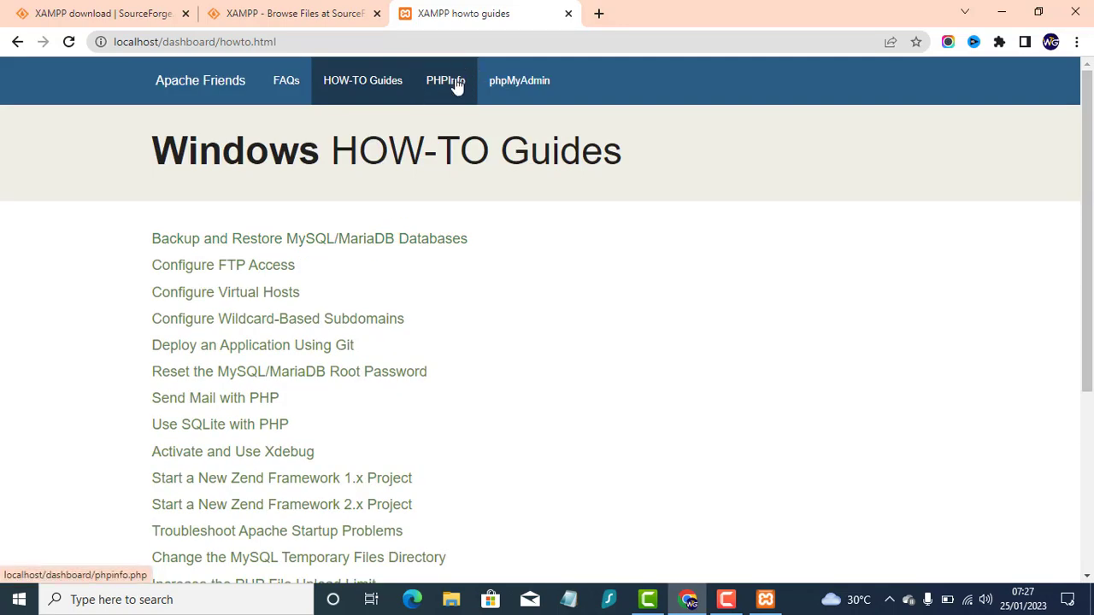
- Review the PHP configuration on the PHPInfo page and return to the HOW-TO guides page
{"action": "left_click", "coordinate": [457, 85]}
{"action": "scroll", "coordinate": [373, 290], "scroll_direction": "down", "scroll_amount": 6}
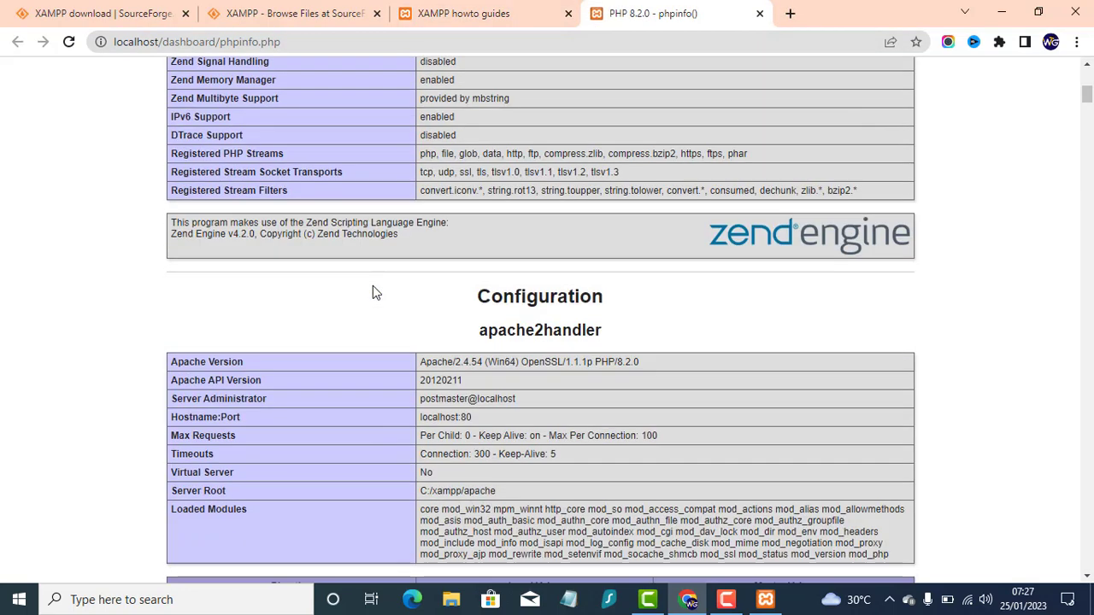
{"action": "key", "text": "ctrl+shift+Tab"}
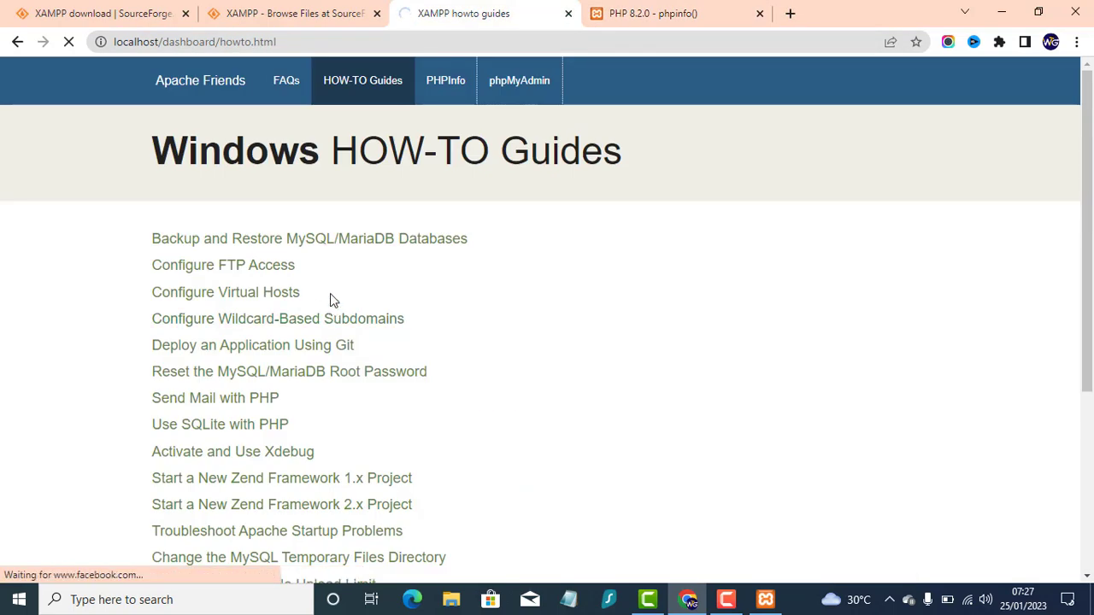
- Open the wordpress.org/download/ page in the browser tab that shows the PHPInfo page
{"action": "left_click", "coordinate": [513, 82]}
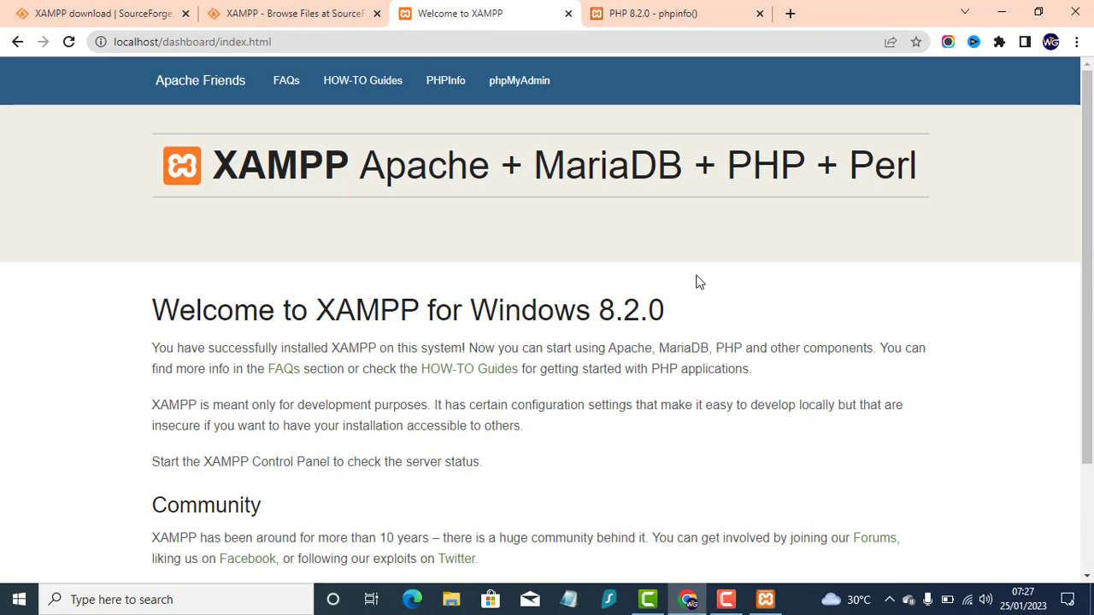
{"action": "left_click", "coordinate": [675, 12]}
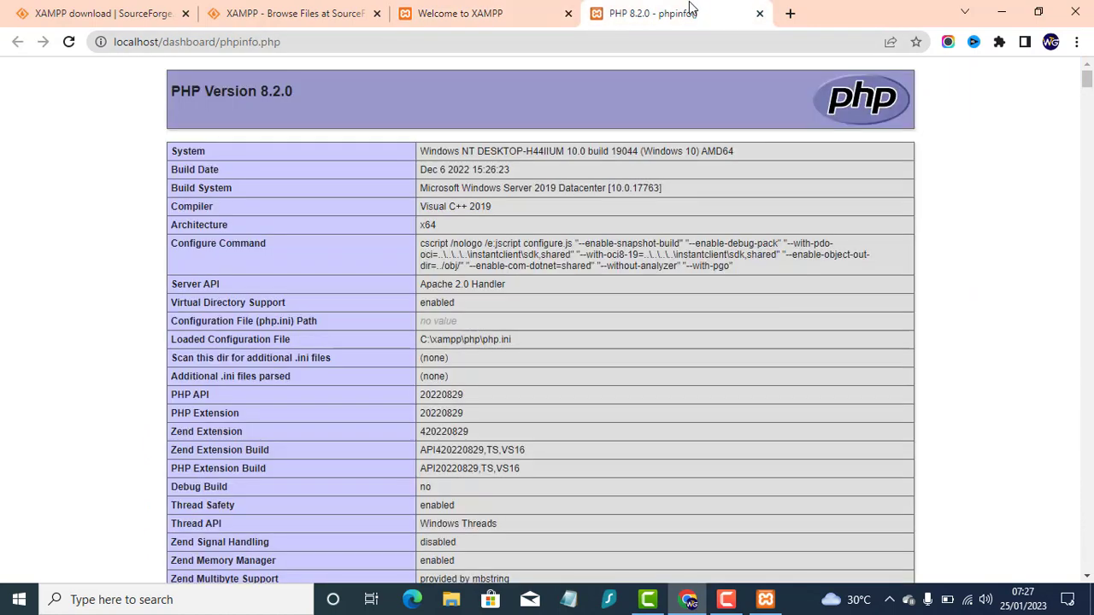
{"action": "left_click", "coordinate": [630, 42]}
{"action": "type", "text": "w"}
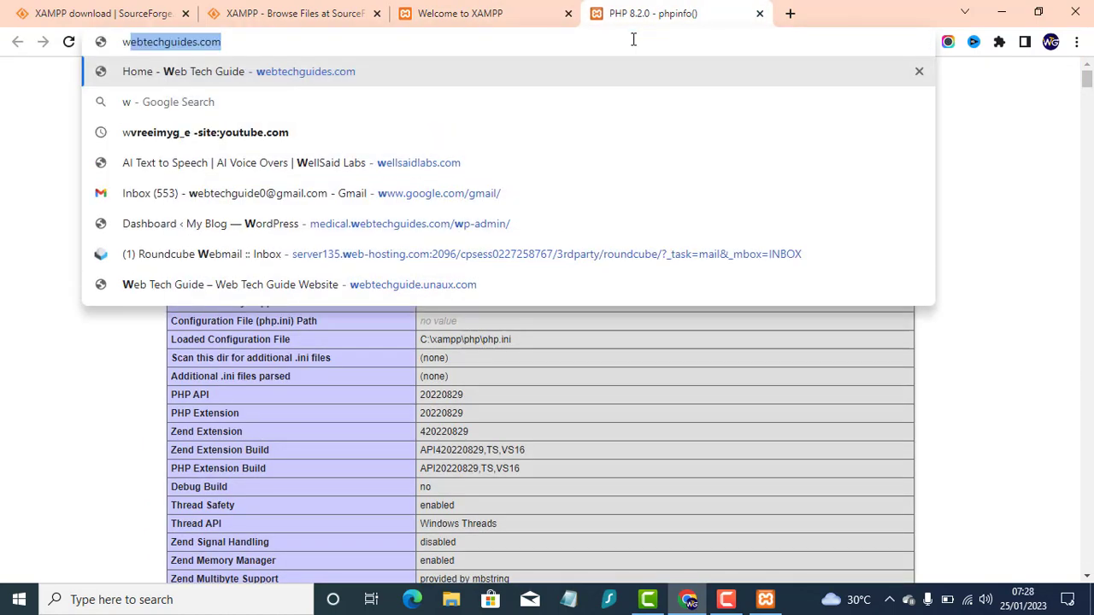
{"action": "type", "text": "ot"}
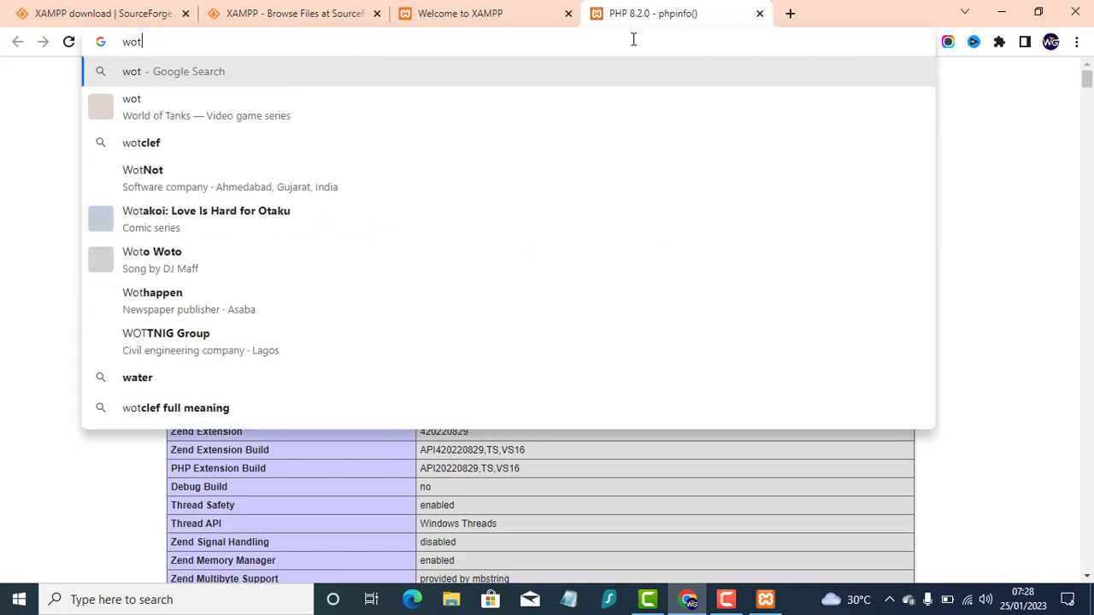
{"action": "key", "text": "BackSpace"}
{"action": "type", "text": "r"}
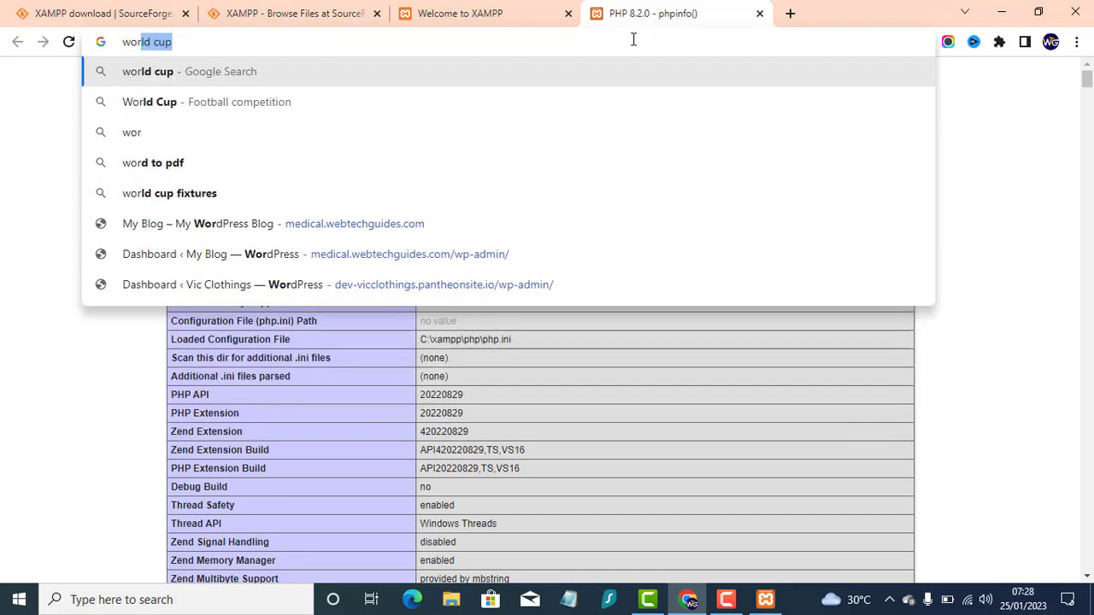
{"action": "type", "text": "dpress.org/download/"}
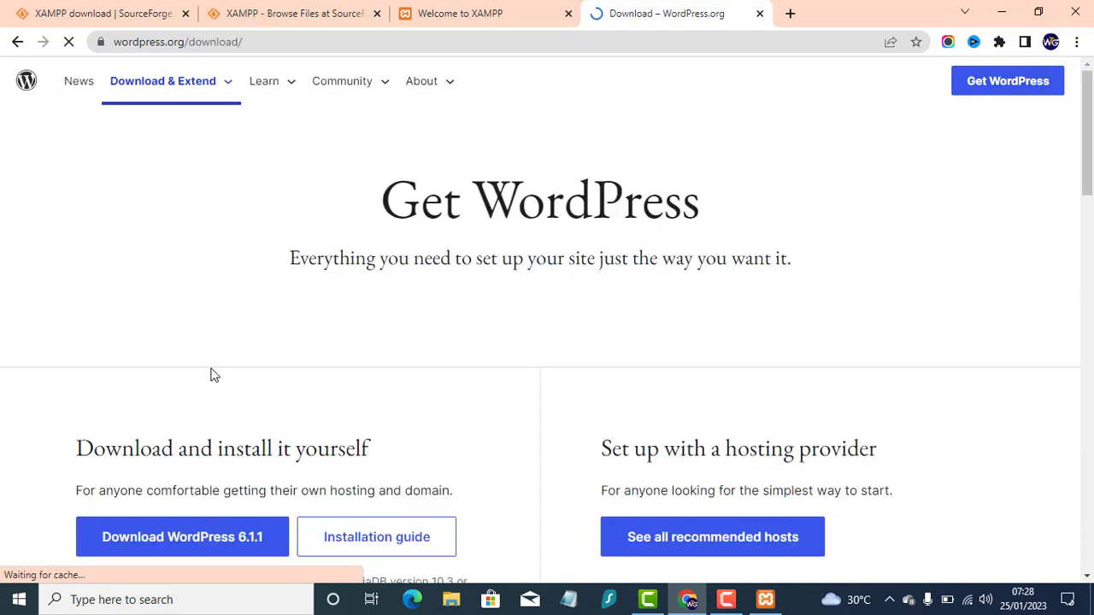
- Download WordPress 6.1.1, dismiss the thank-you message, and show the downloaded zip file in its folder
{"action": "scroll", "coordinate": [211, 374], "scroll_direction": "down", "scroll_amount": 2}
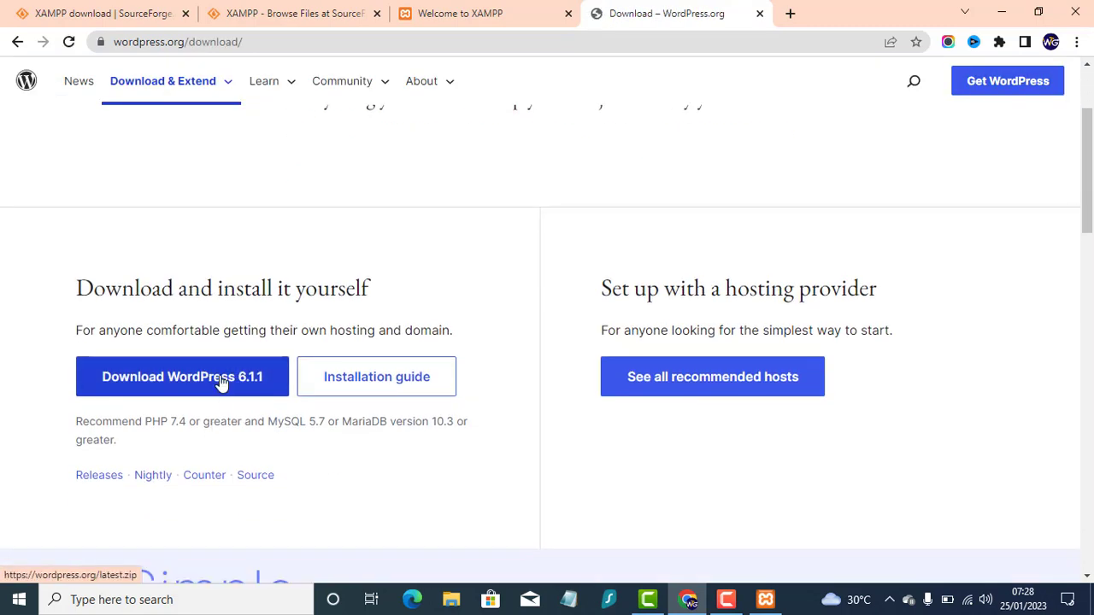
{"action": "left_click", "coordinate": [222, 384]}
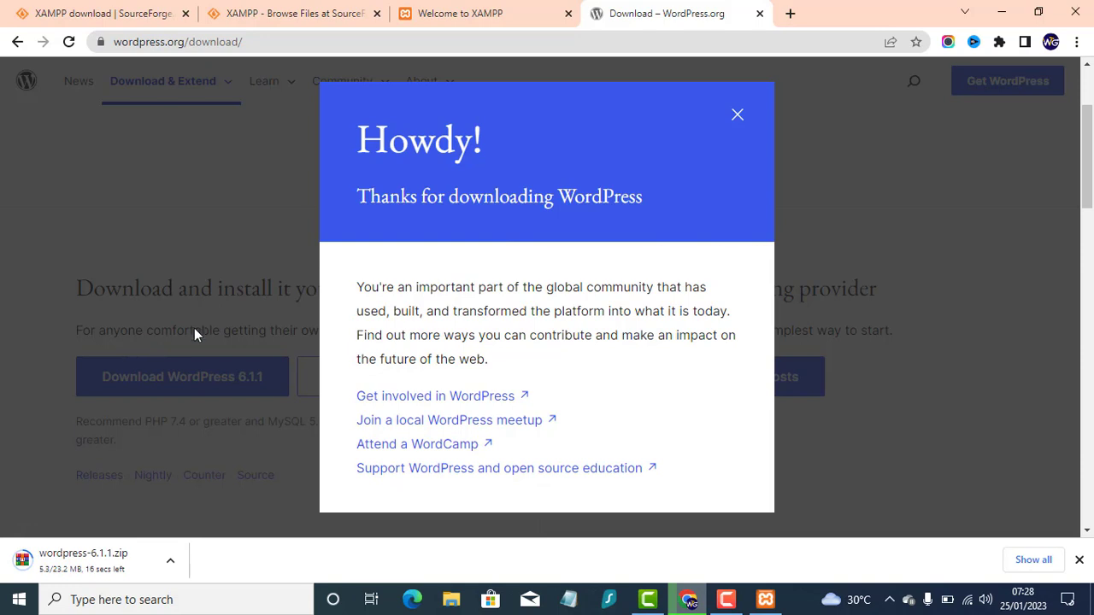
{"action": "left_click", "coordinate": [738, 119]}
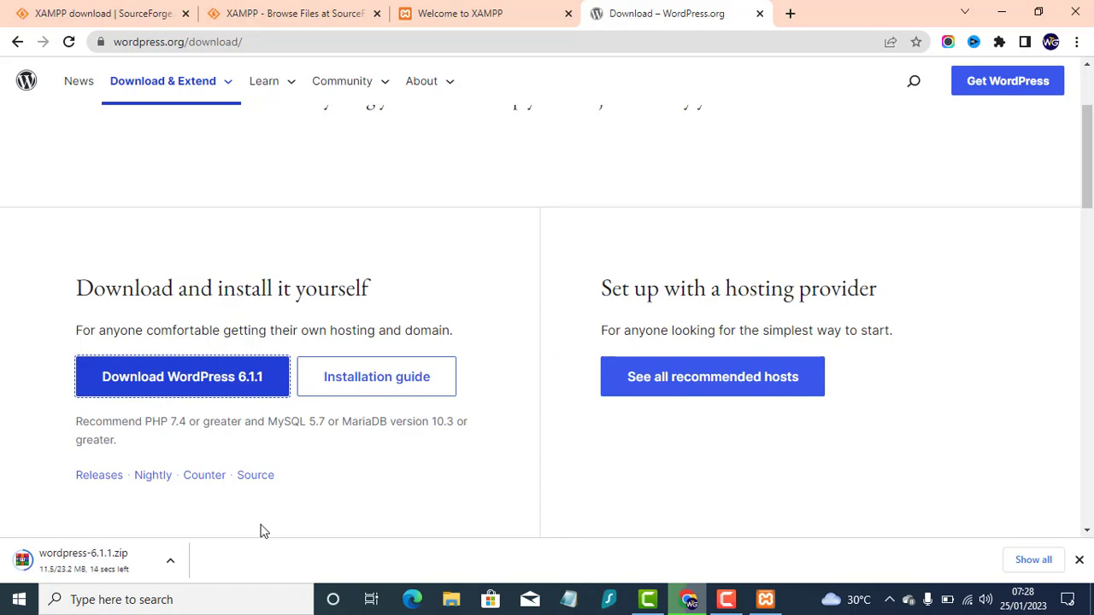
{"action": "left_click", "coordinate": [168, 571]}
{"action": "left_click", "coordinate": [208, 507]}
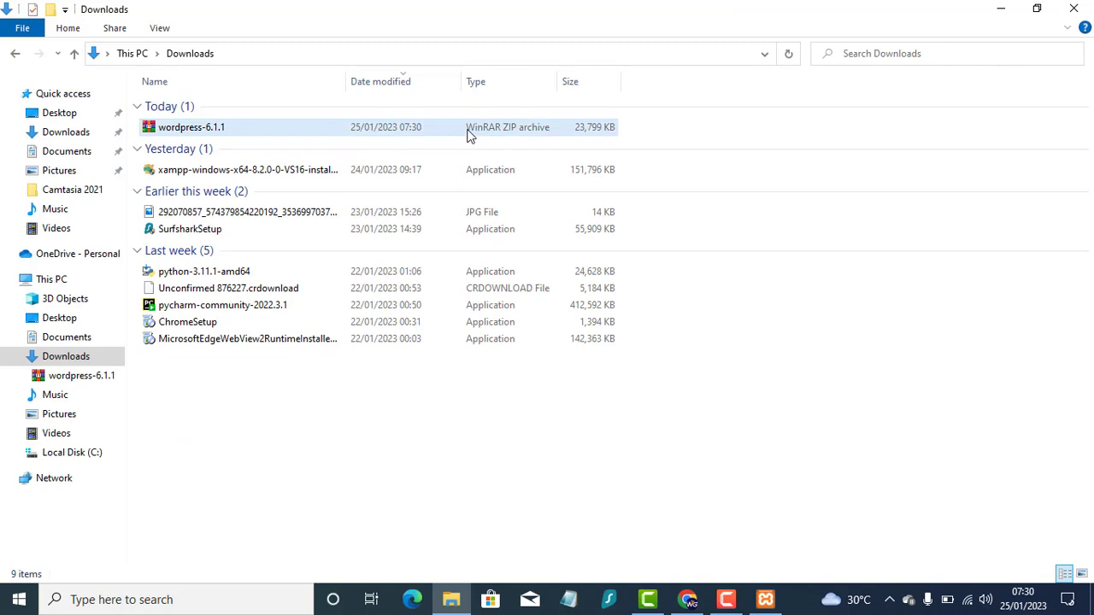
- Extract the wordpress-6.1.1 archive to a wordpress-6.1.1 folder in Downloads and check the files of the wordpress folder inside it
{"action": "left_click", "coordinate": [466, 133]}
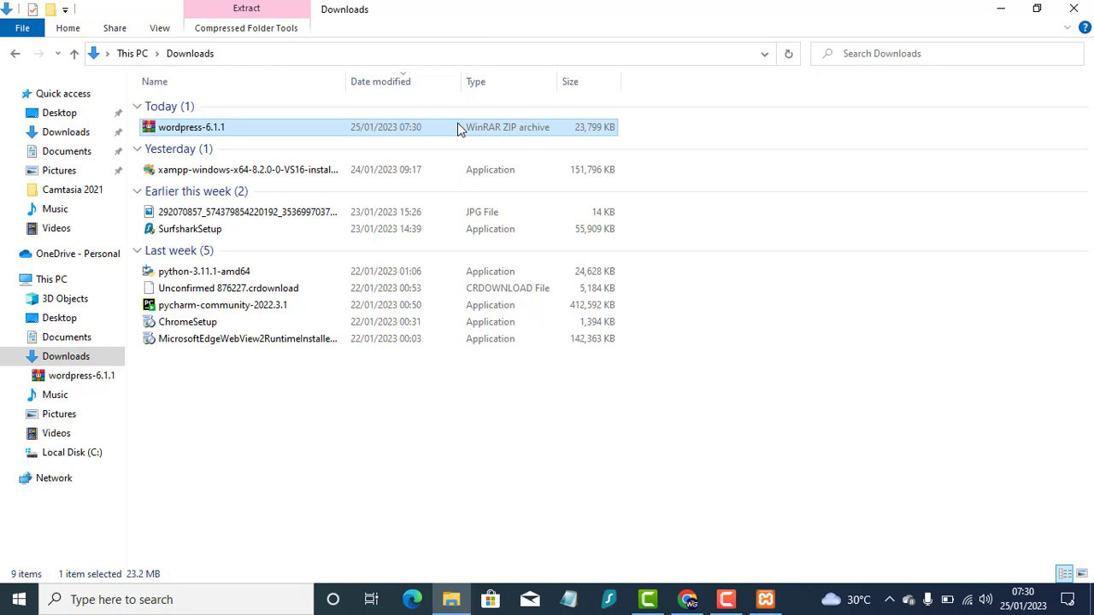
{"action": "right_click", "coordinate": [458, 127]}
{"action": "left_click", "coordinate": [567, 209]}
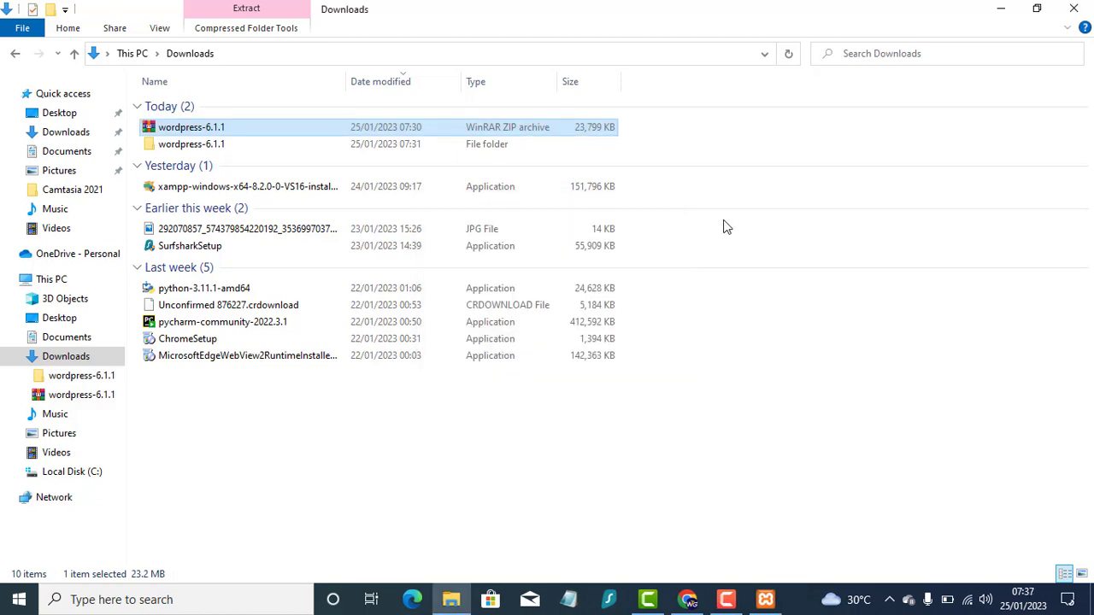
{"action": "double_click", "coordinate": [487, 144]}
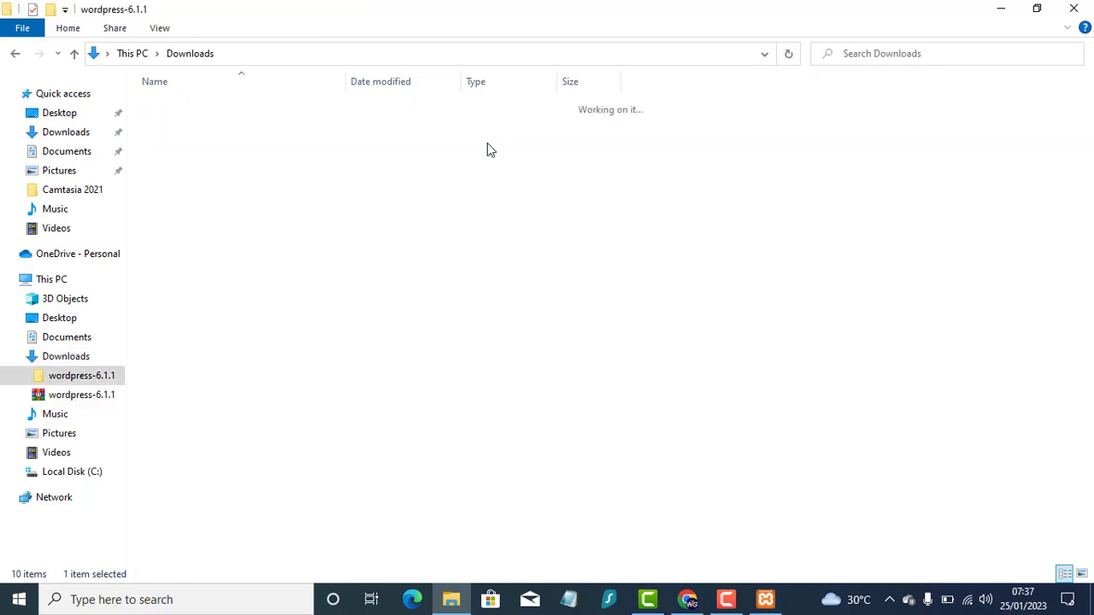
{"action": "double_click", "coordinate": [439, 113]}
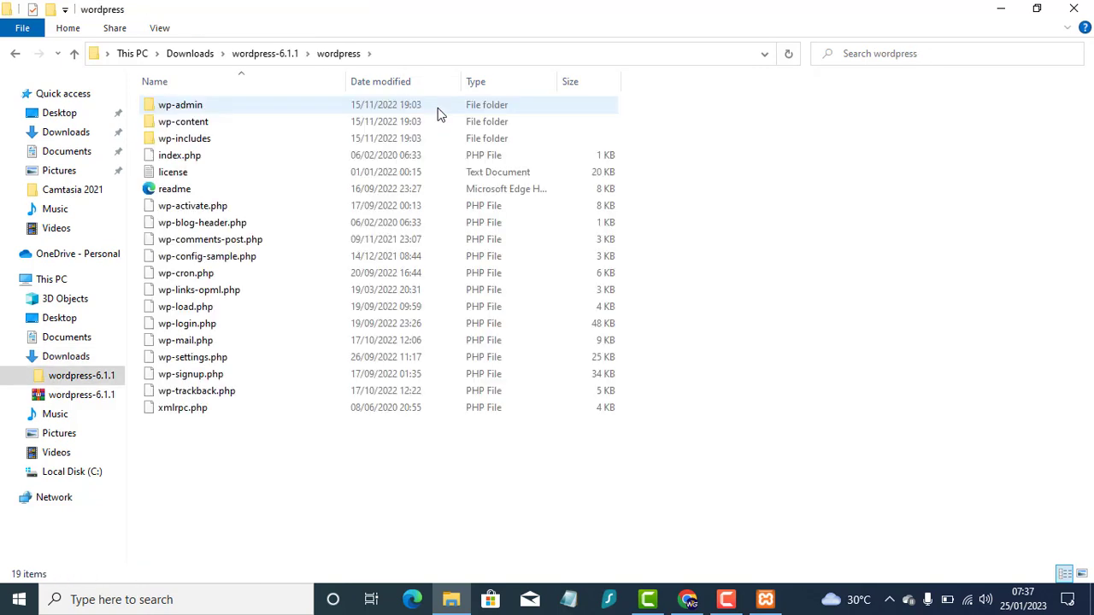
{"action": "key", "text": "alt+Left"}
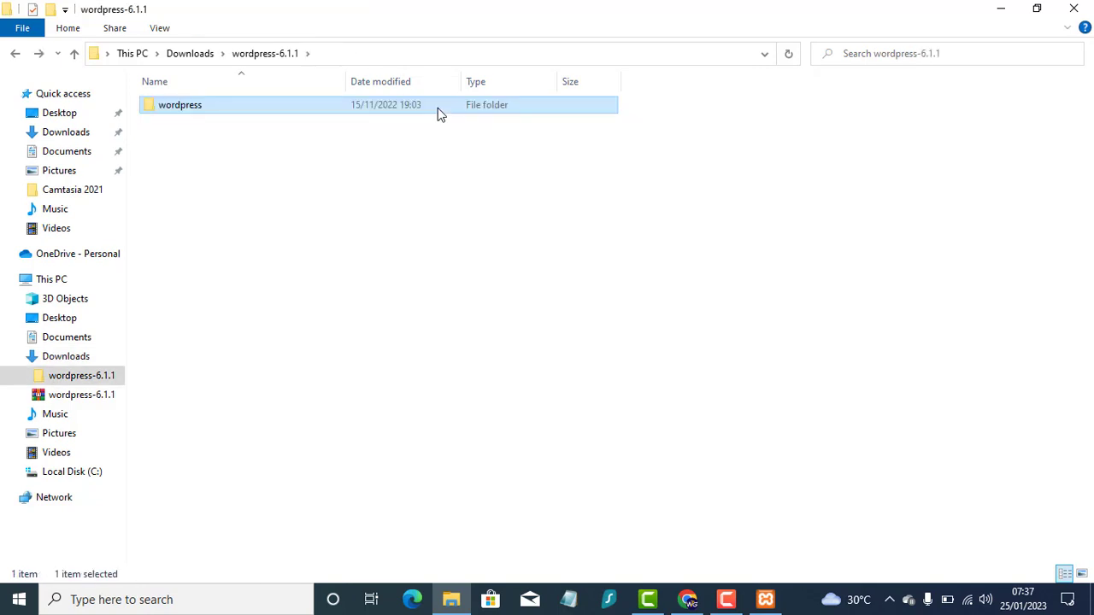
- Rename the extracted wordpress folder to webtechguide
{"action": "right_click", "coordinate": [437, 112]}
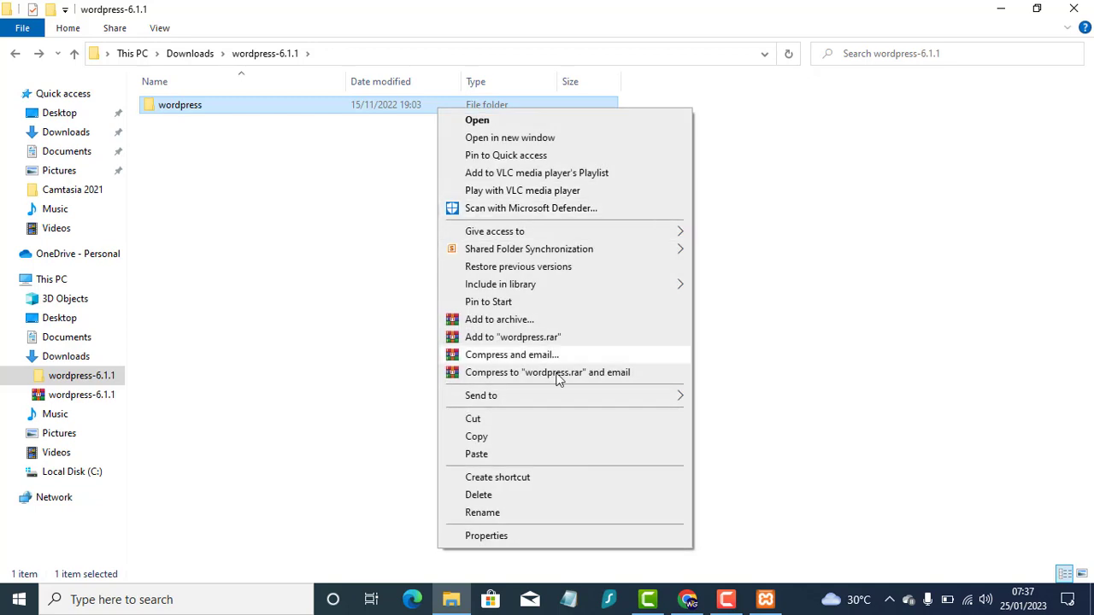
{"action": "left_click", "coordinate": [524, 512]}
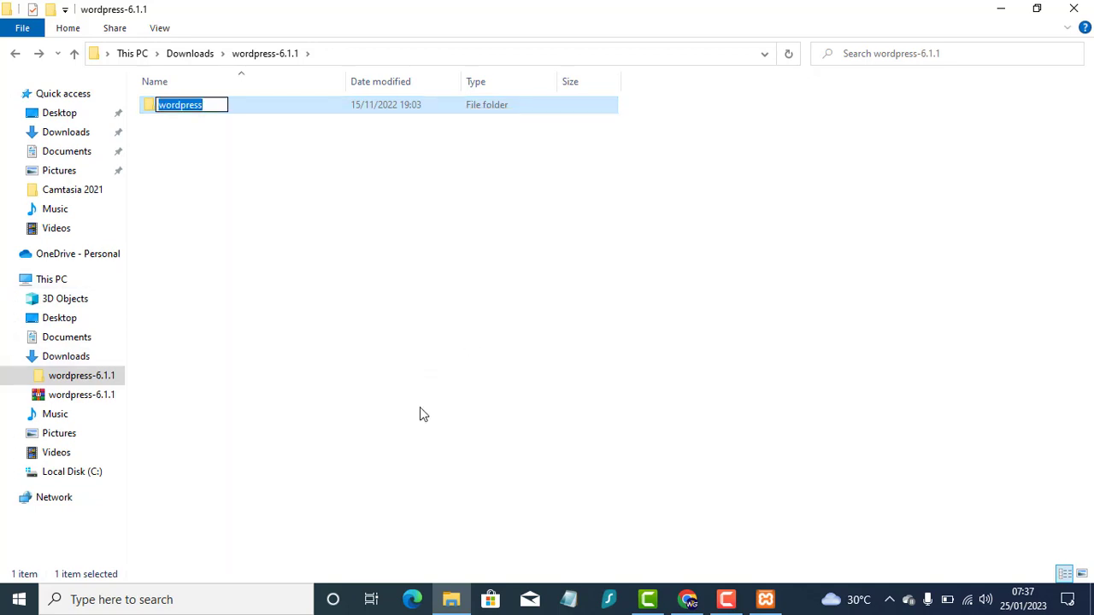
{"action": "type", "text": "vi"}
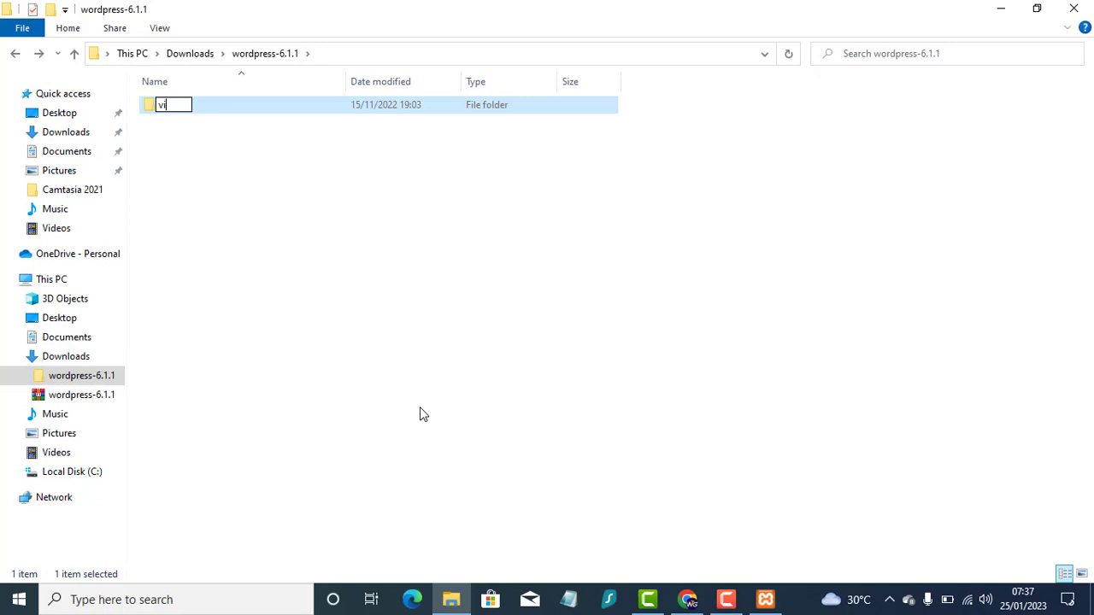
{"action": "type", "text": "c"}
{"action": "key", "text": "BackSpace"}
{"action": "key", "text": "BackSpace"}
{"action": "key", "text": "BackSpace"}
{"action": "type", "text": "webtechguide"}
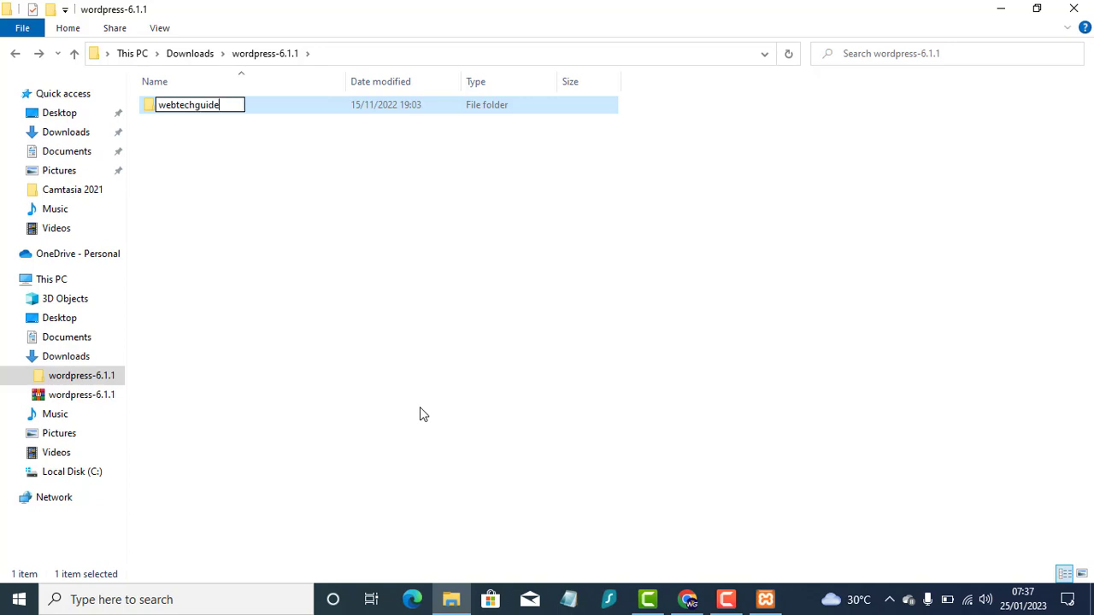
{"action": "key", "text": "Return"}
- Copy the webtechguide folder into the htdocs folder of C:\xampp
{"action": "right_click", "coordinate": [329, 103]}
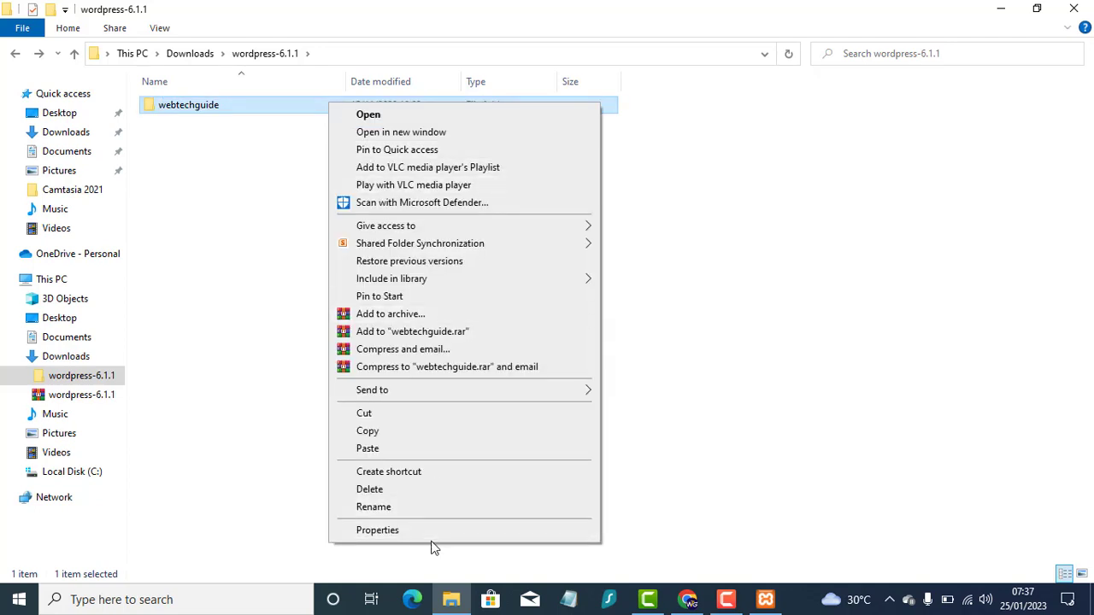
{"action": "left_click", "coordinate": [399, 430]}
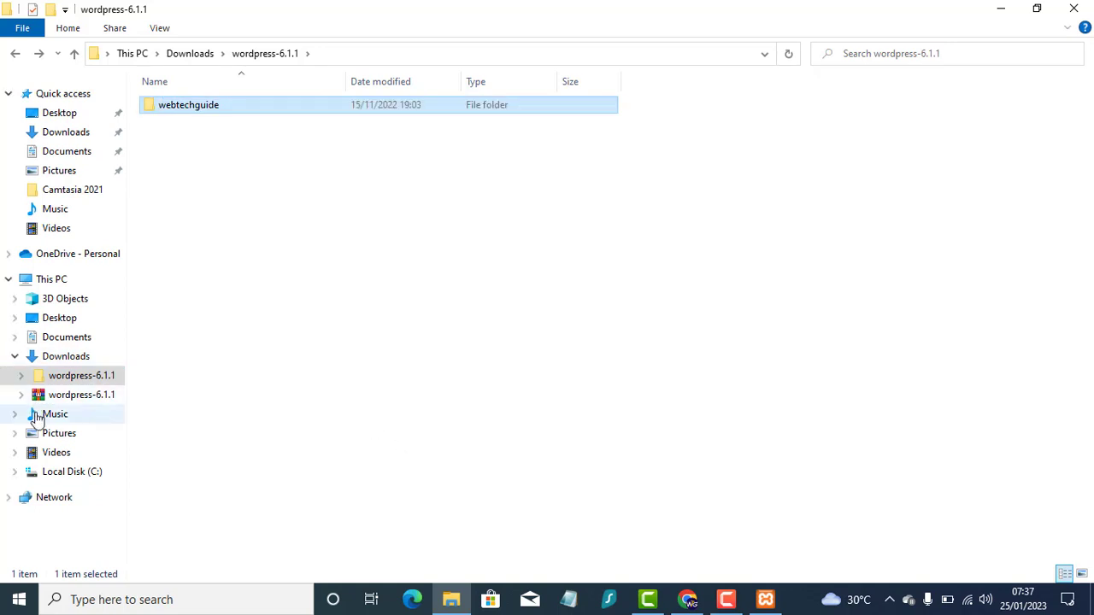
{"action": "left_click", "coordinate": [50, 480]}
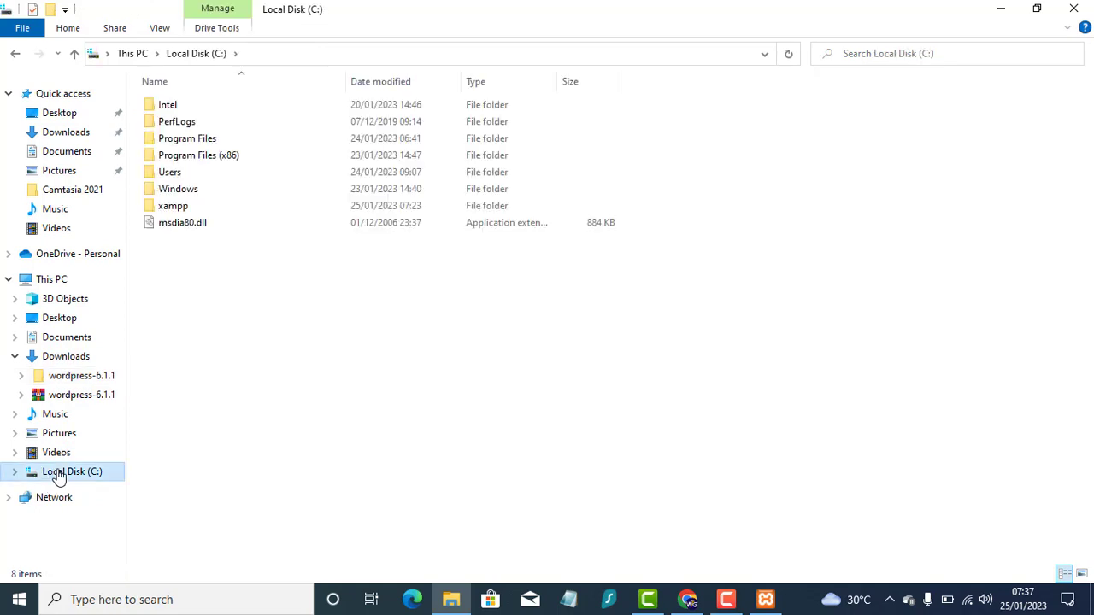
{"action": "double_click", "coordinate": [232, 209]}
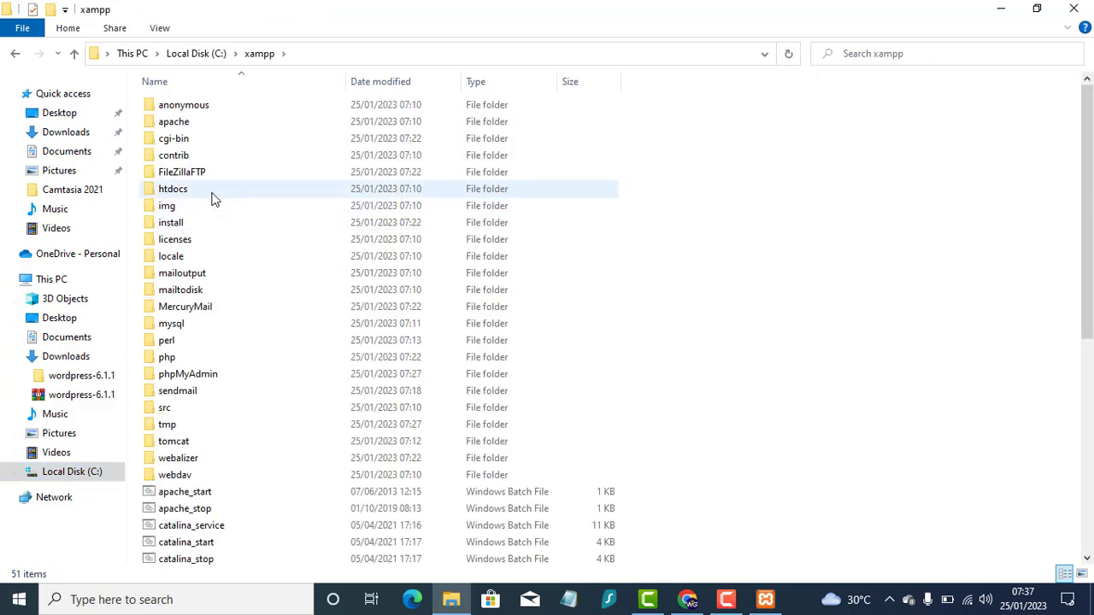
{"action": "double_click", "coordinate": [212, 196]}
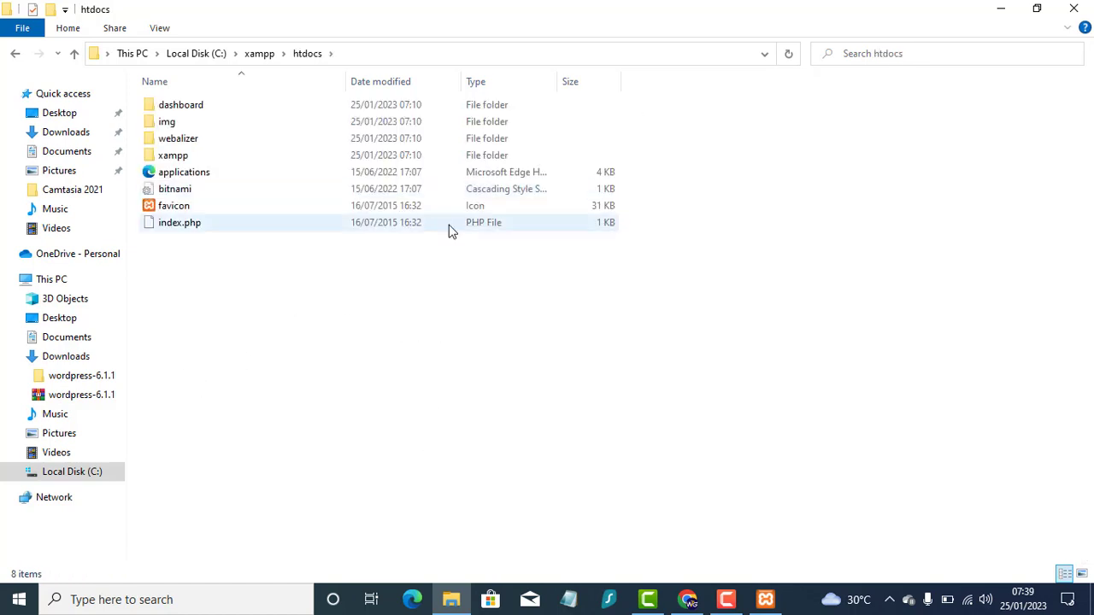
{"action": "right_click", "coordinate": [370, 304]}
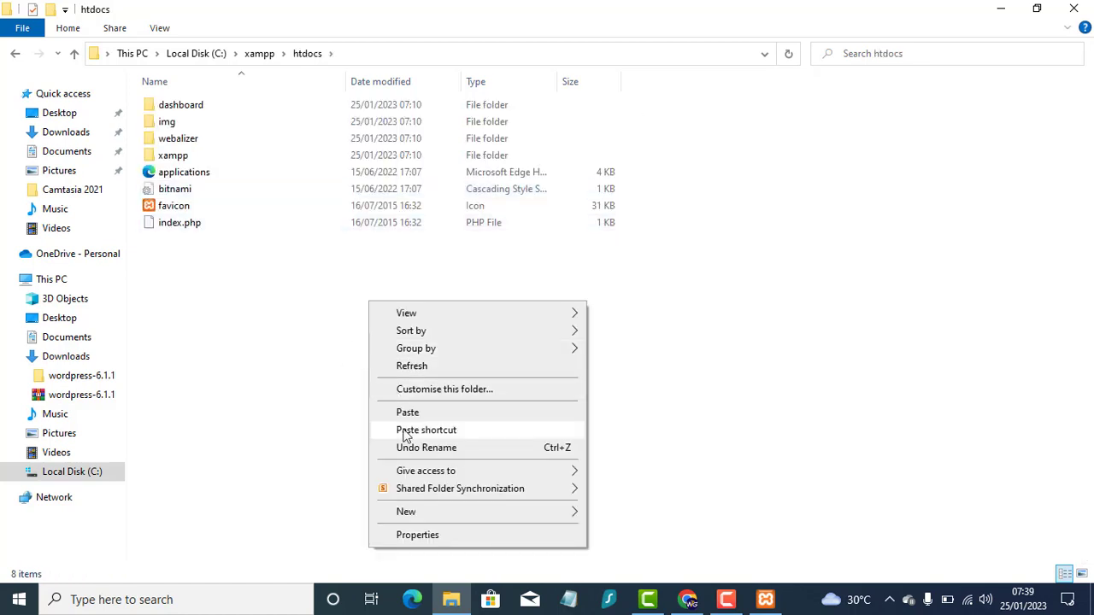
{"action": "left_click", "coordinate": [432, 411]}
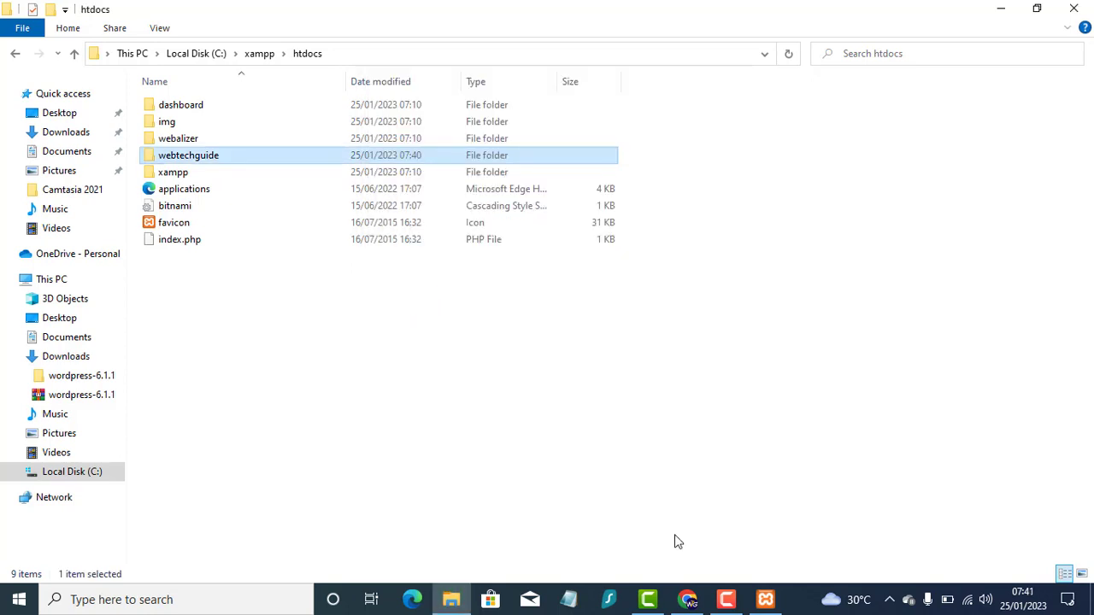
- Switch to Chrome, load localhost/webtechguide in the XAMPP dashboard tab, and close the downloads bar
{"action": "left_click", "coordinate": [688, 599]}
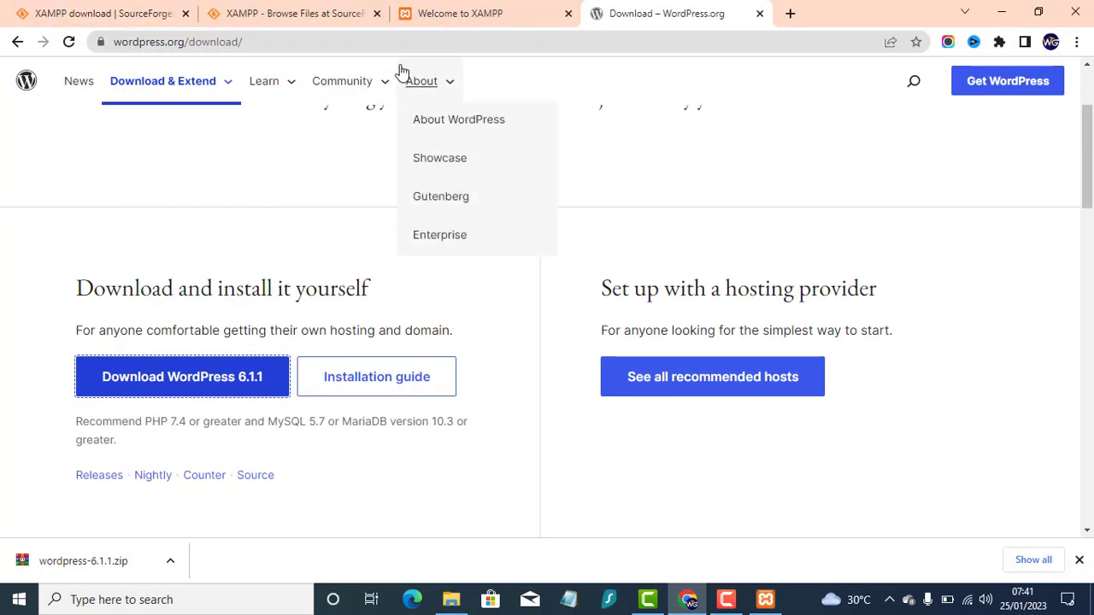
{"action": "left_click", "coordinate": [467, 15]}
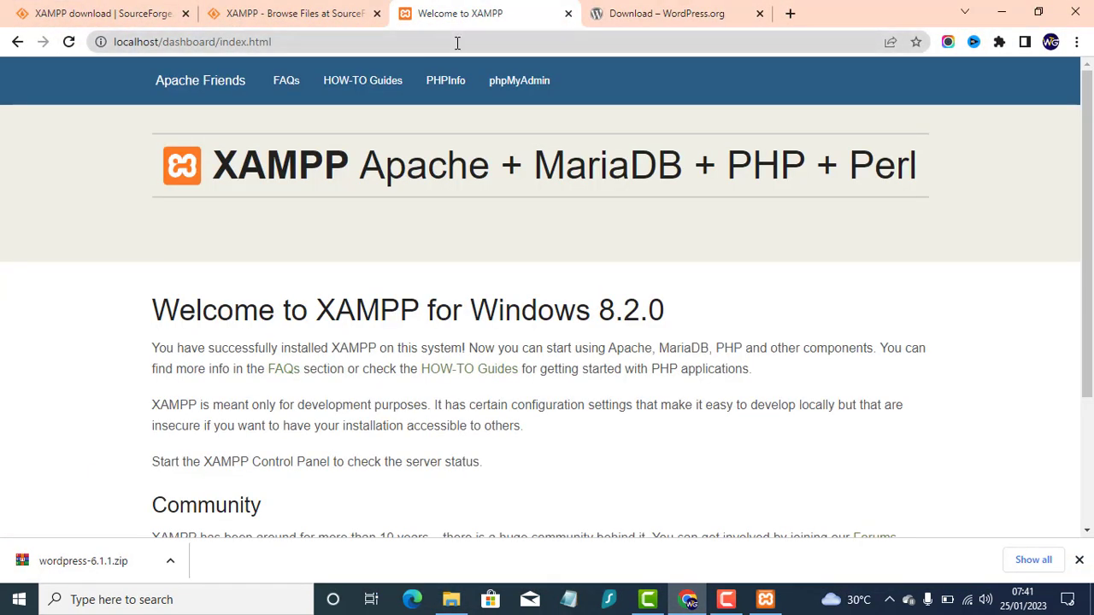
{"action": "left_click", "coordinate": [456, 42]}
{"action": "double_click", "coordinate": [467, 45]}
{"action": "left_click", "coordinate": [437, 40]}
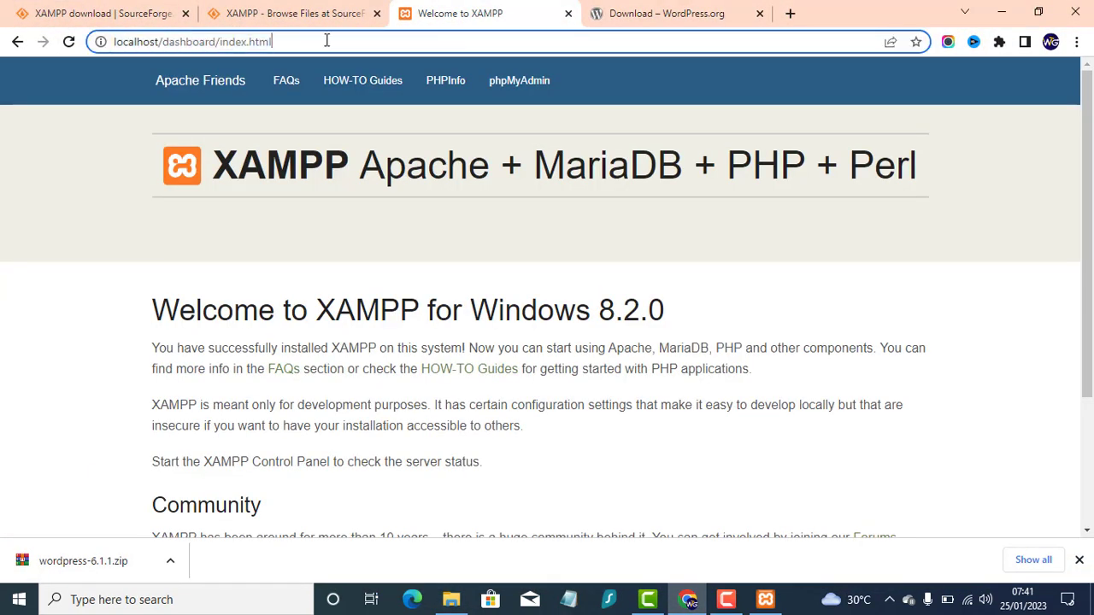
{"action": "left_click_drag", "start_coordinate": [326, 40], "coordinate": [162, 41]}
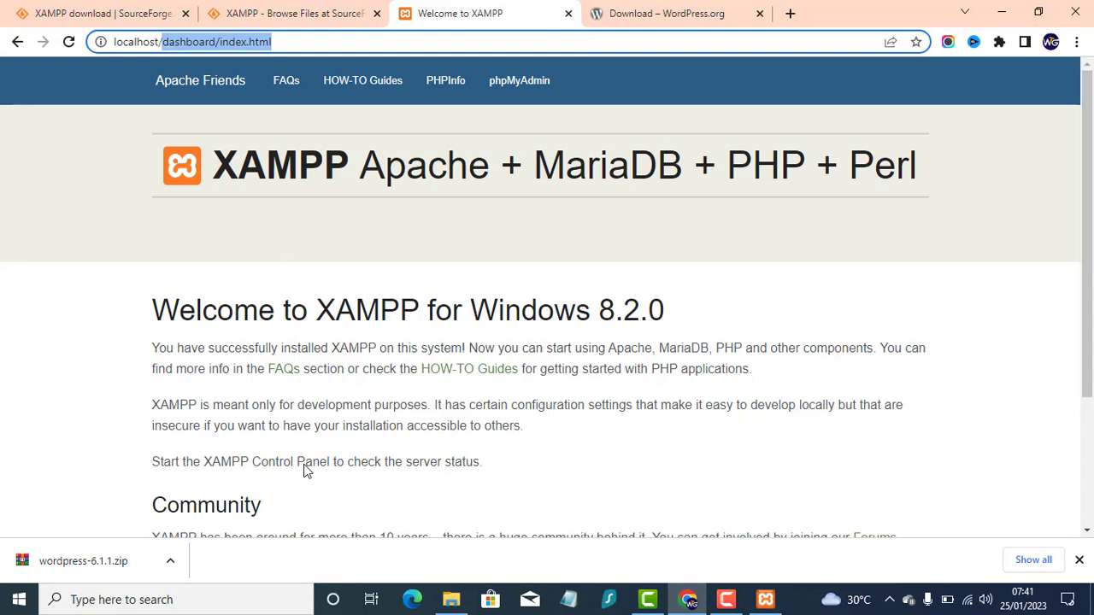
{"action": "type", "text": "w"}
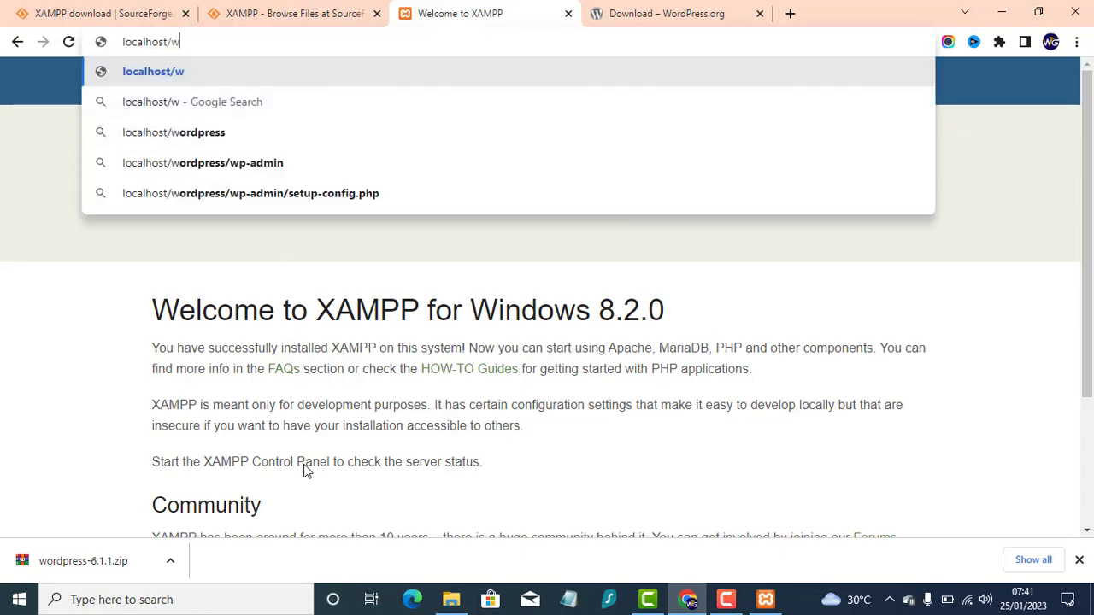
{"action": "type", "text": "ebtechguide"}
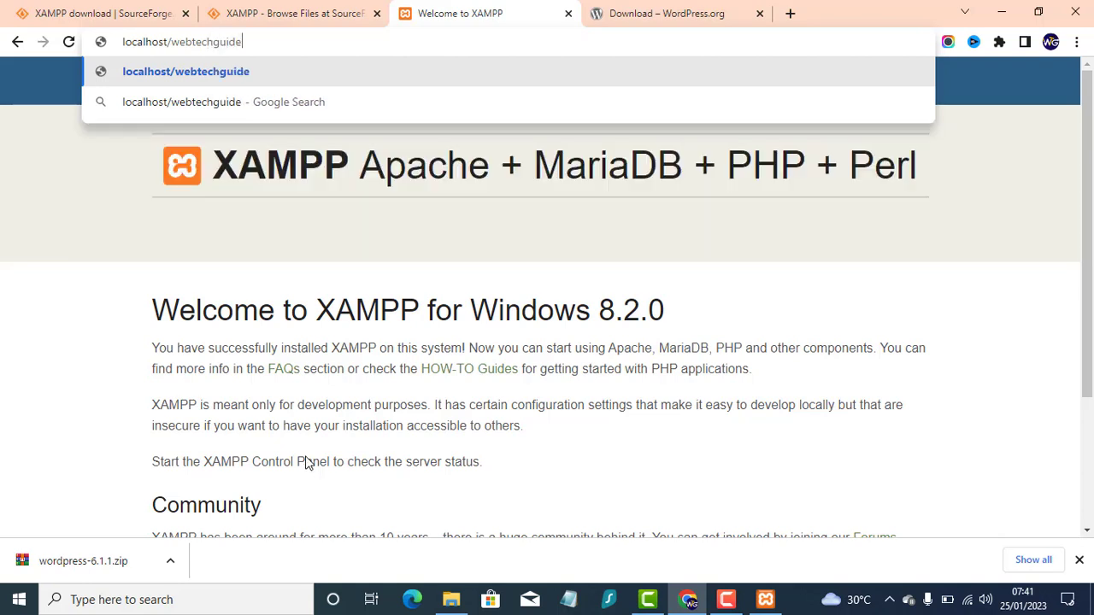
{"action": "key", "text": "Return"}
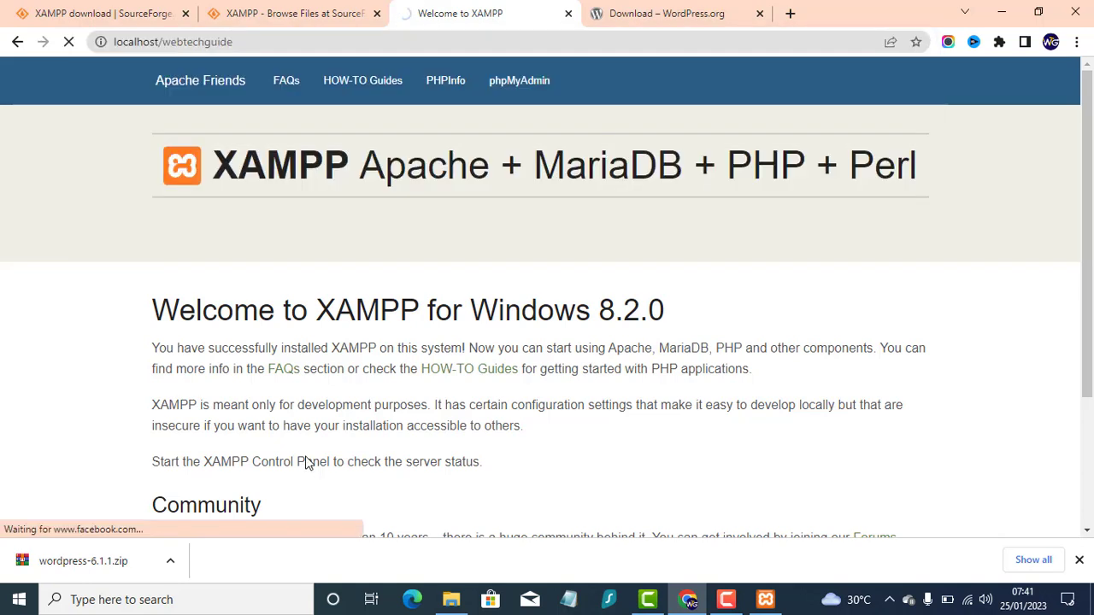
{"action": "left_click", "coordinate": [1079, 560]}
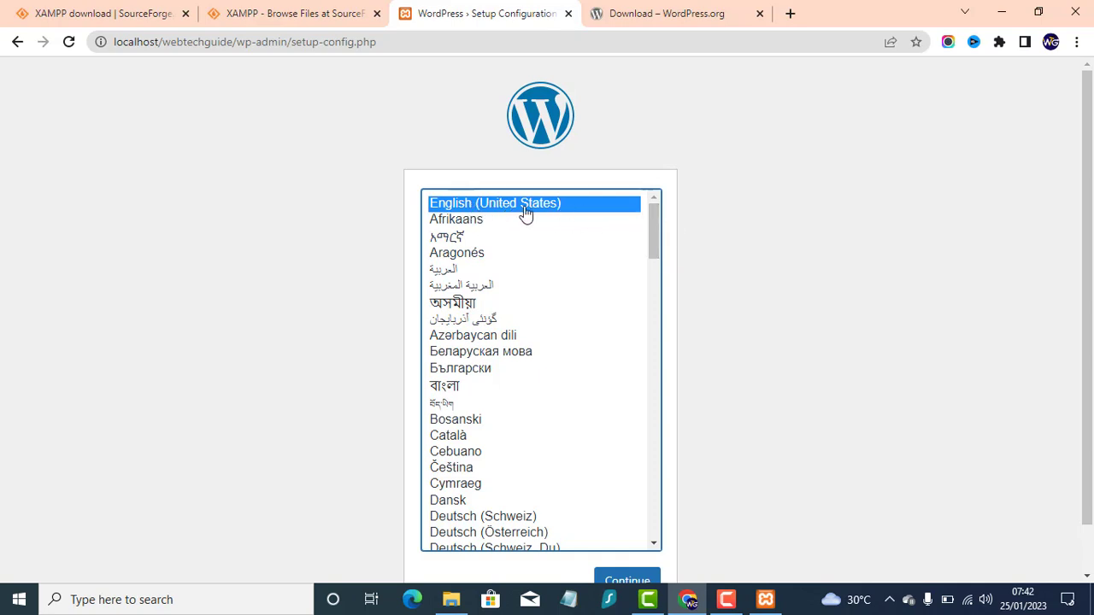
- Continue the WordPress setup in English (United States) and proceed past the welcome page to the database connection form
{"action": "mouse_move", "coordinate": [657, 212]}
{"action": "left_mouse_down"}
{"action": "mouse_move", "coordinate": [655, 253]}
{"action": "mouse_move", "coordinate": [648, 220]}
{"action": "left_mouse_up"}
{"action": "scroll", "coordinate": [829, 258], "scroll_direction": "down", "scroll_amount": 2}
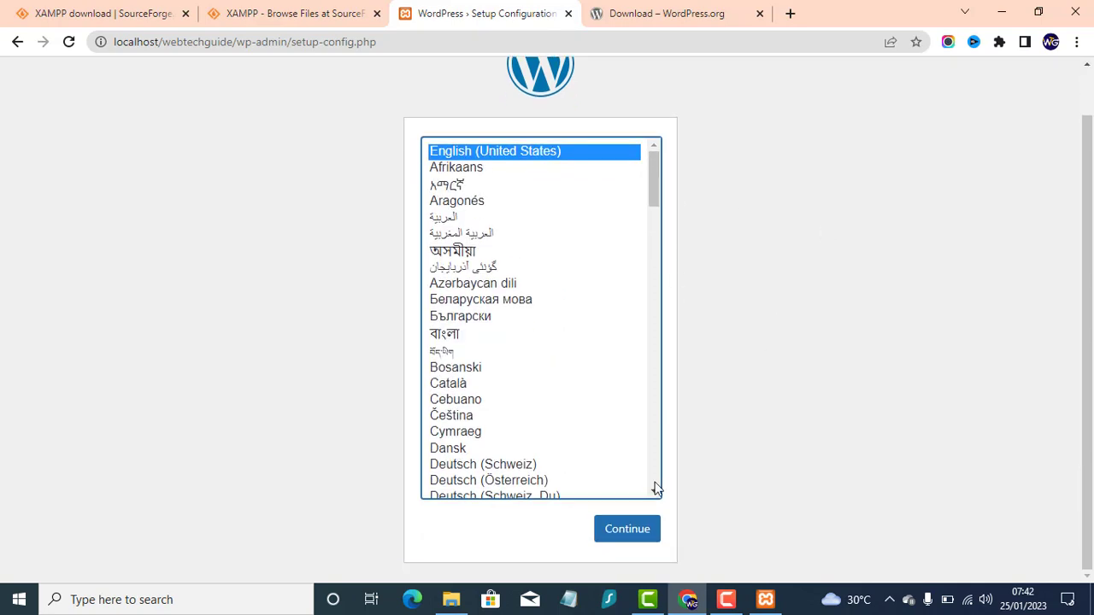
{"action": "left_click", "coordinate": [643, 526]}
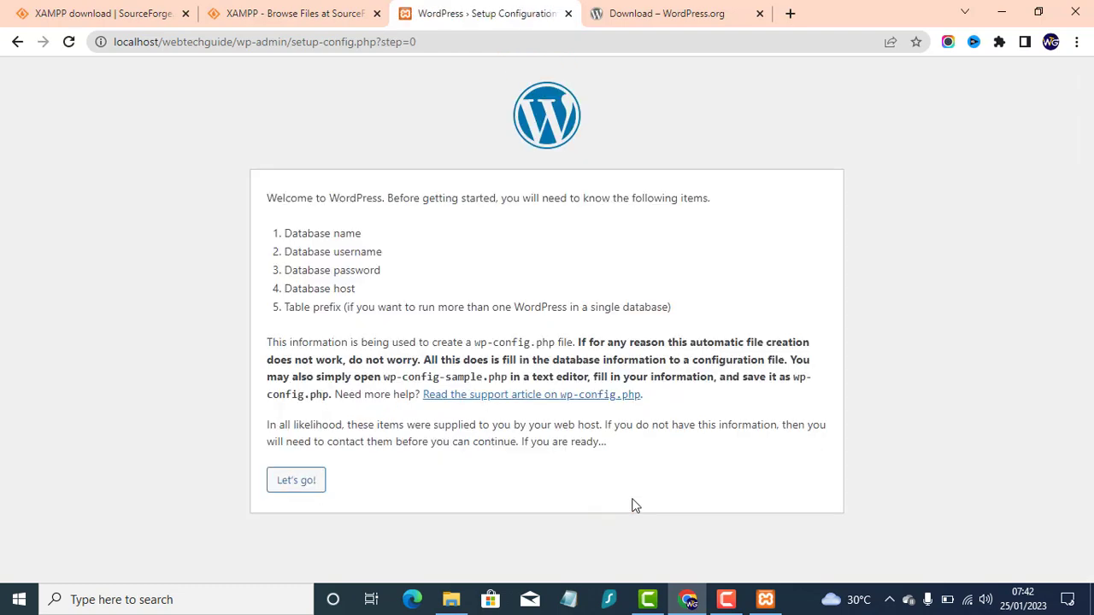
{"action": "left_click", "coordinate": [295, 482]}
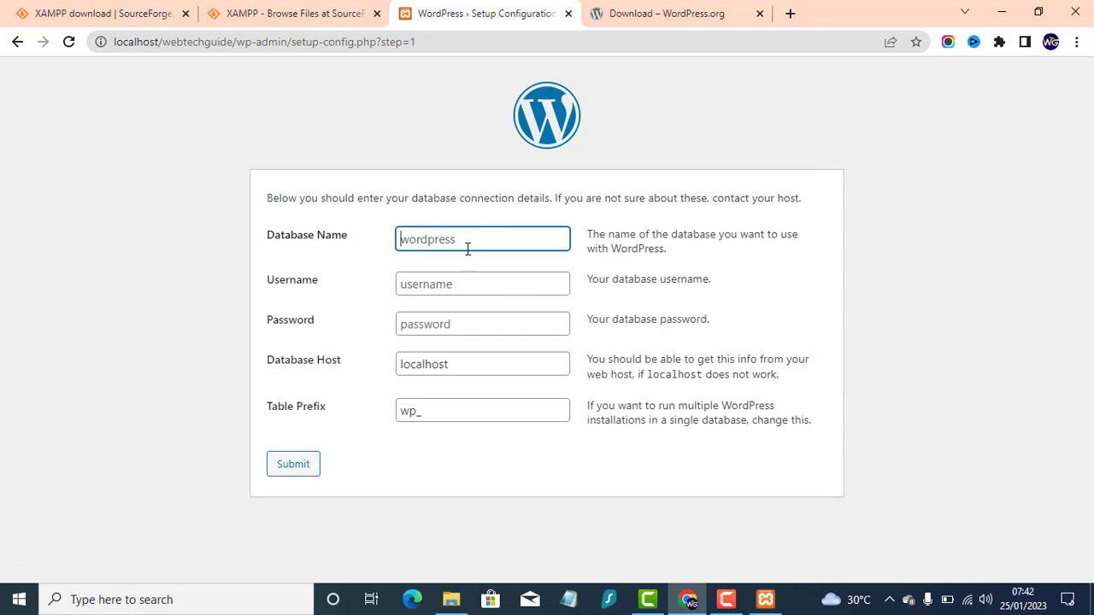
- Load localhost in the SourceForge XAMPP files tab and open phpMyAdmin from the XAMPP dashboard
{"action": "left_click", "coordinate": [320, 13]}
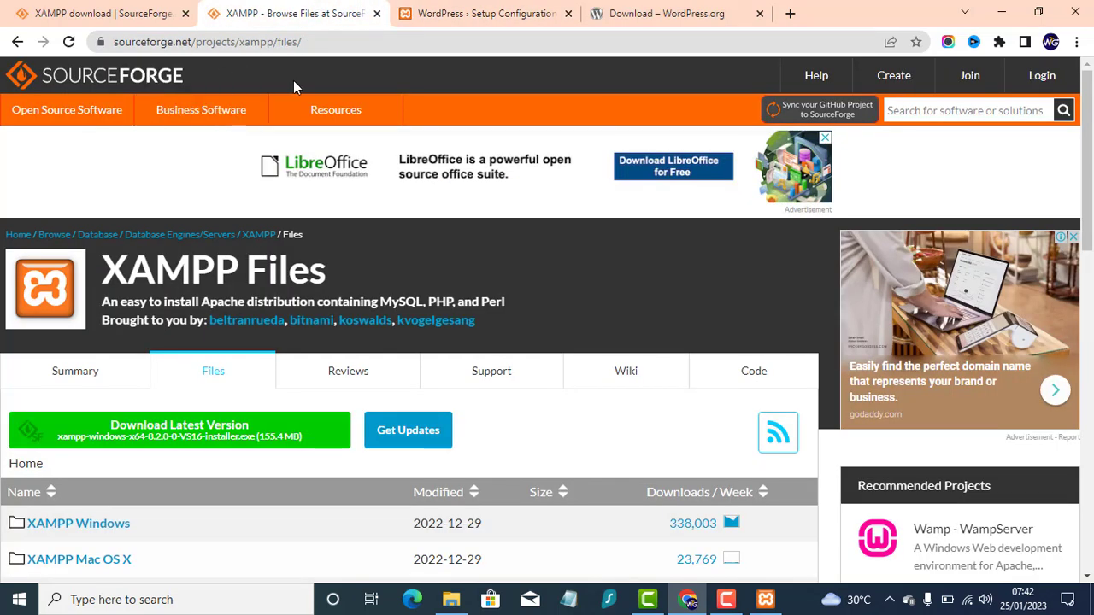
{"action": "left_click", "coordinate": [379, 41]}
{"action": "type", "text": "localhost"}
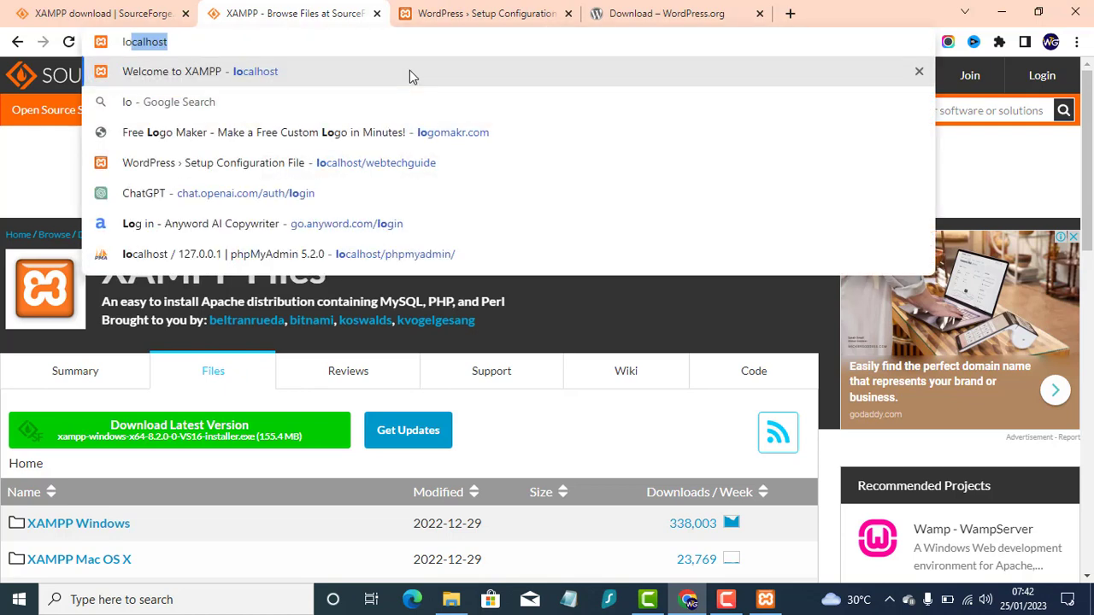
{"action": "left_click", "coordinate": [409, 72]}
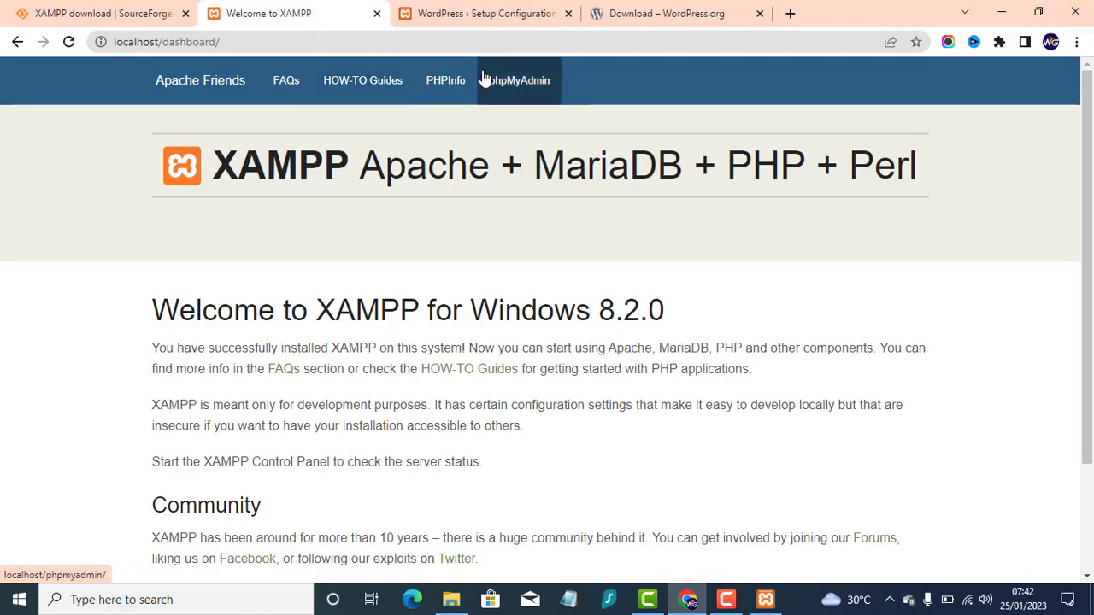
{"action": "left_click", "coordinate": [501, 81]}
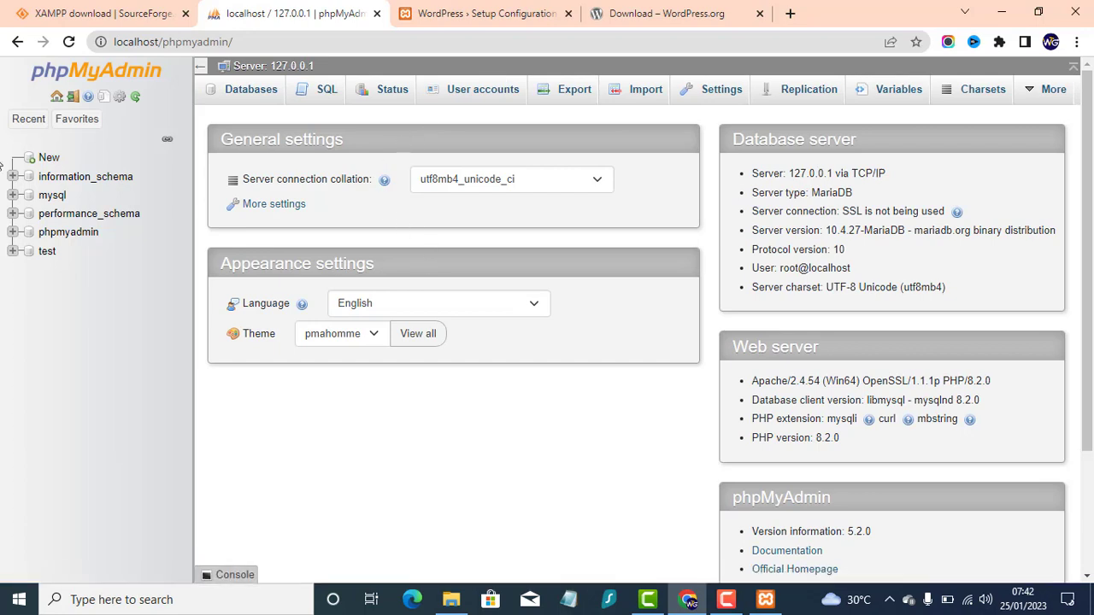
- Create a new database named webtechguide with the utf8mb4_general_ci collation
{"action": "left_click", "coordinate": [77, 119]}
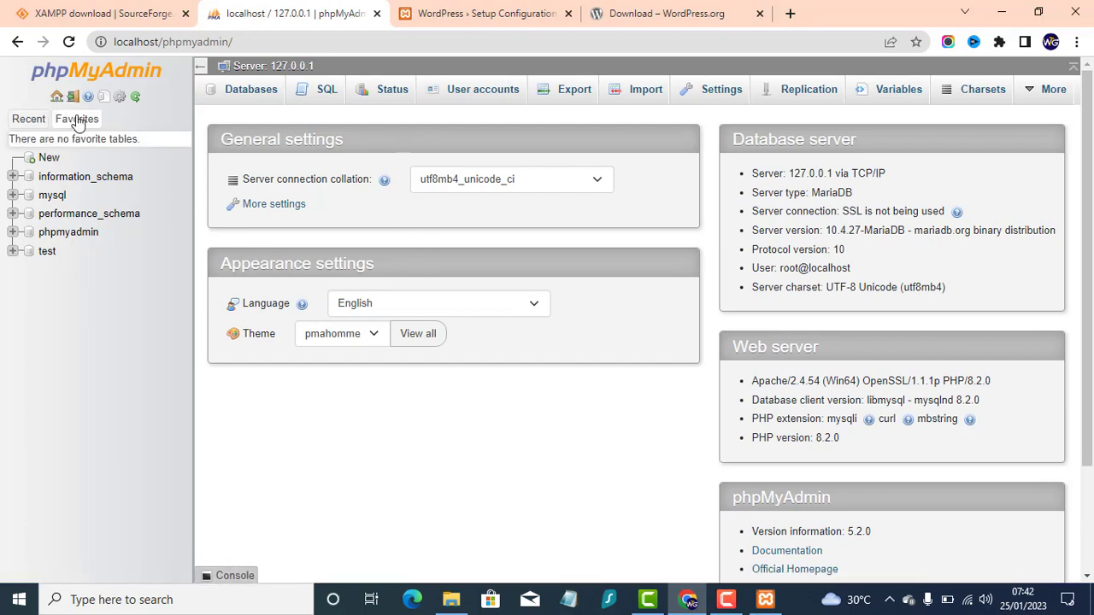
{"action": "left_click", "coordinate": [50, 161]}
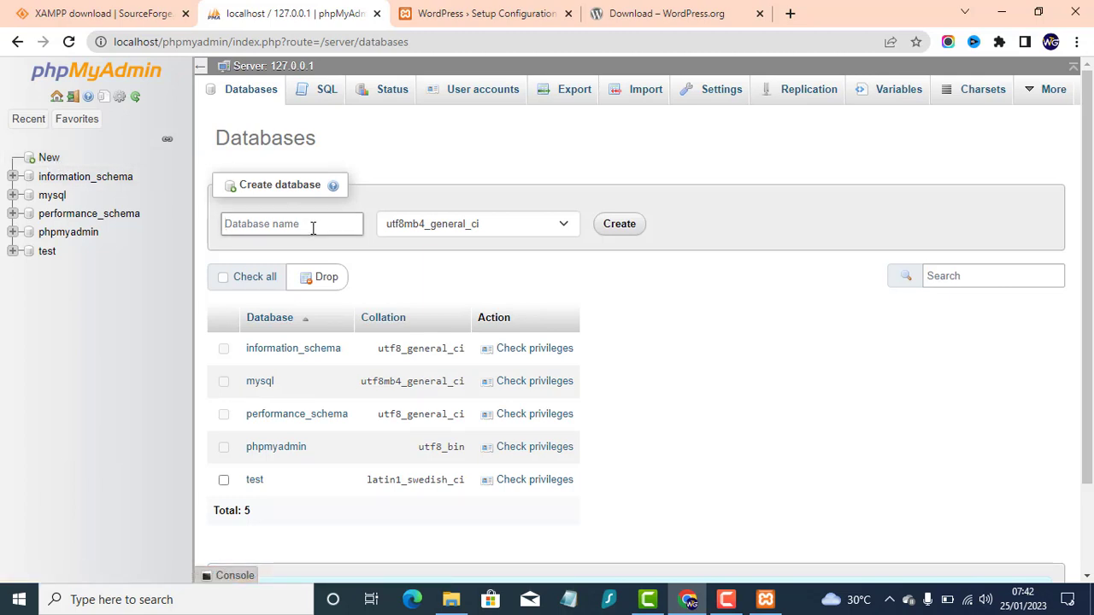
{"action": "type", "text": "webtechguide"}
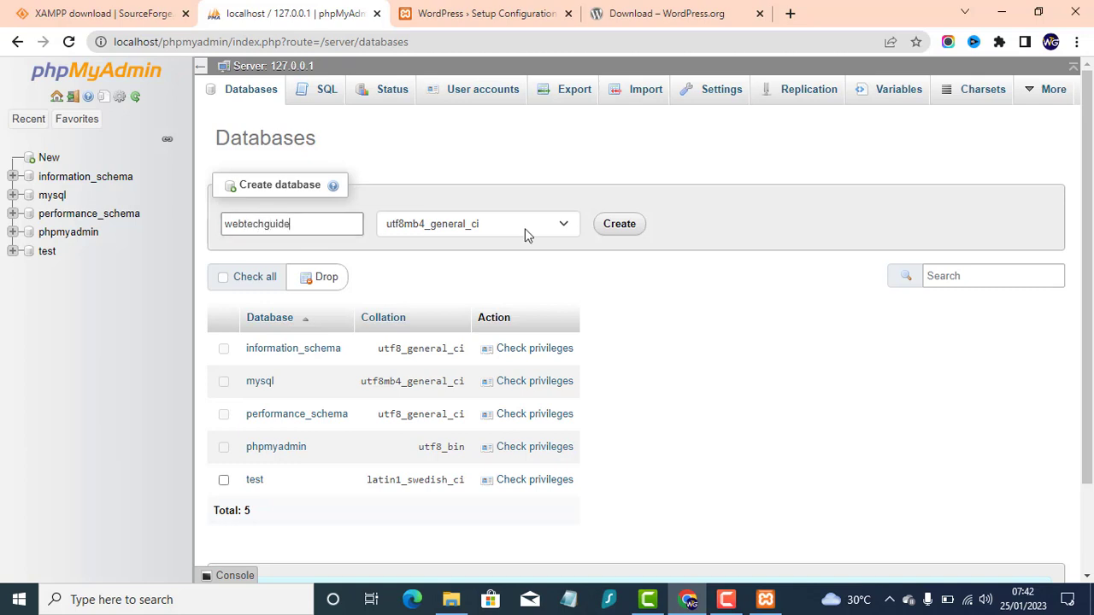
{"action": "left_click", "coordinate": [618, 226]}
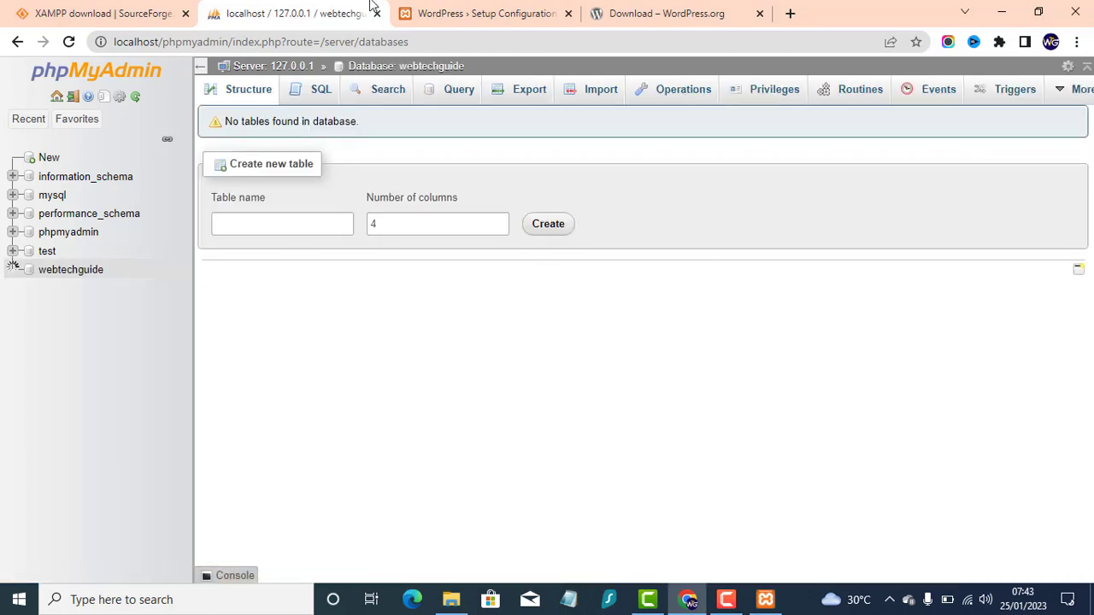
- Return to the WordPress setup form and enter webtechguide as the database name and root as the username
{"action": "left_click", "coordinate": [471, 11]}
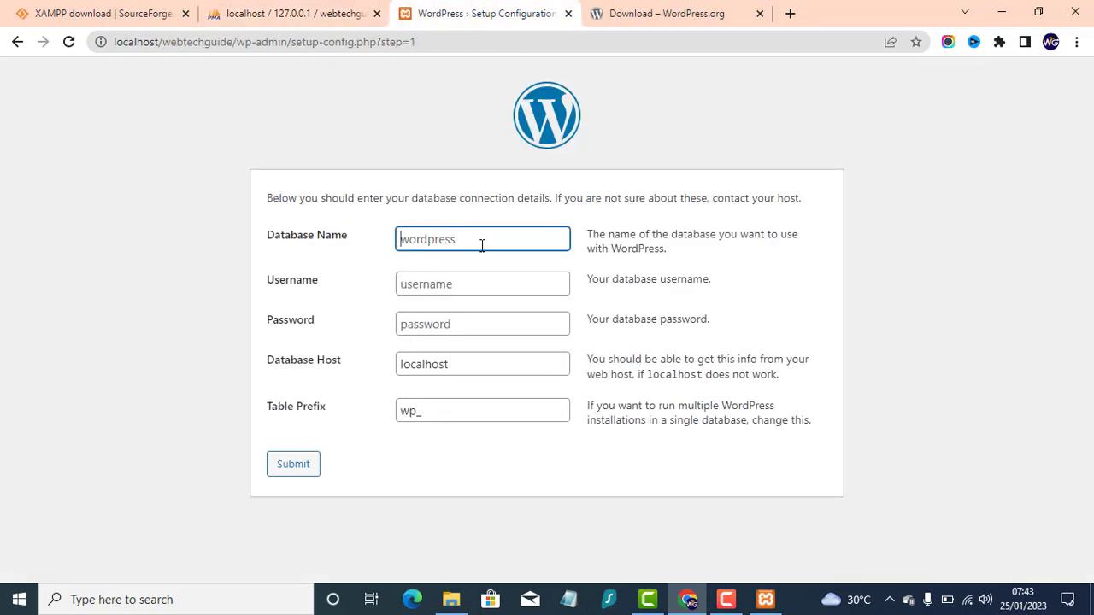
{"action": "type", "text": "webtechguide"}
{"action": "left_click", "coordinate": [469, 287]}
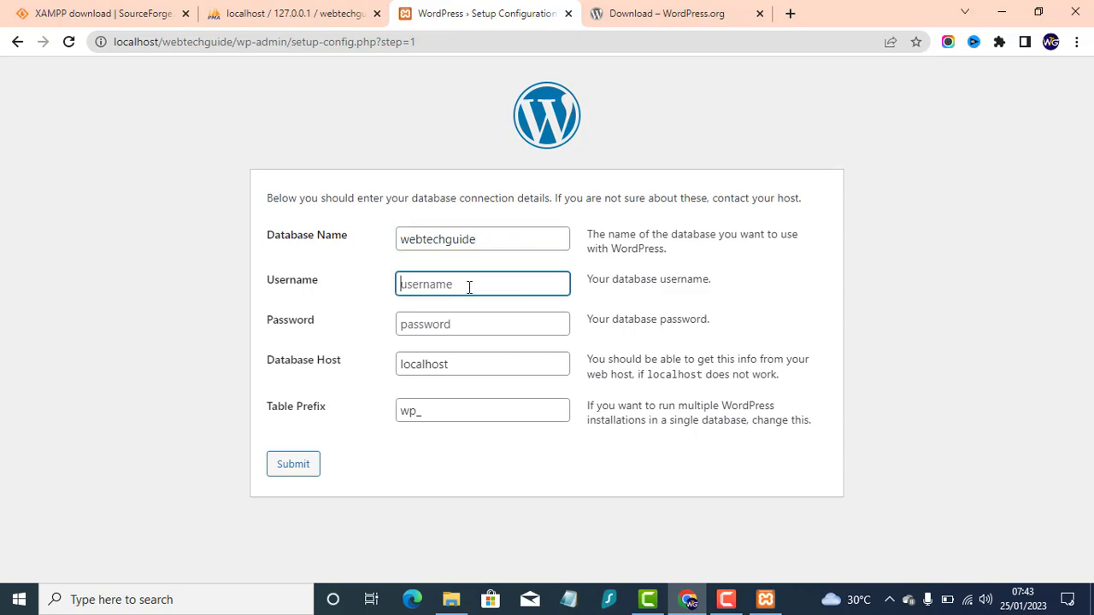
{"action": "type", "text": "root"}
- Check the webtechguide database in phpMyAdmin, and submit the connection details with an empty password to run the WordPress installation
{"action": "left_click", "coordinate": [613, 7]}
{"action": "left_click", "coordinate": [410, 13]}
{"action": "left_click", "coordinate": [350, 13]}
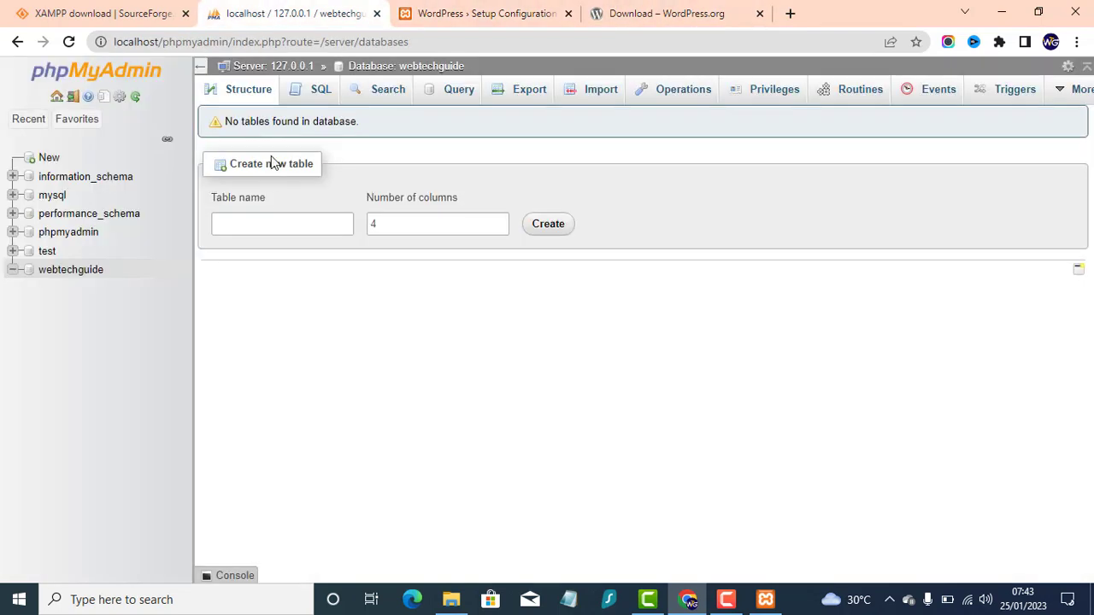
{"action": "left_click", "coordinate": [68, 271]}
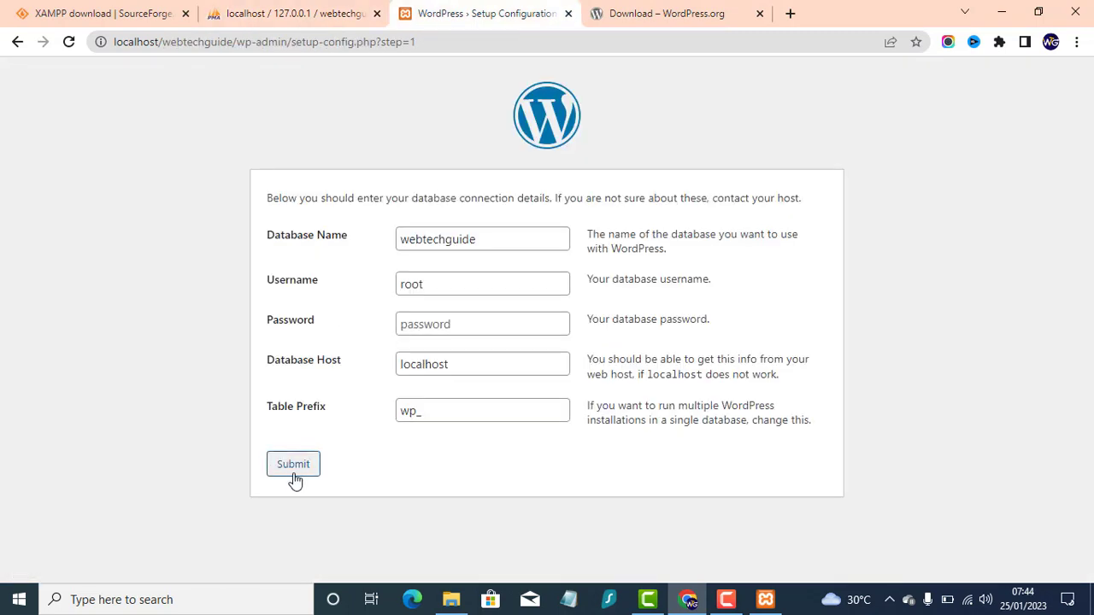
{"action": "left_click", "coordinate": [295, 472]}
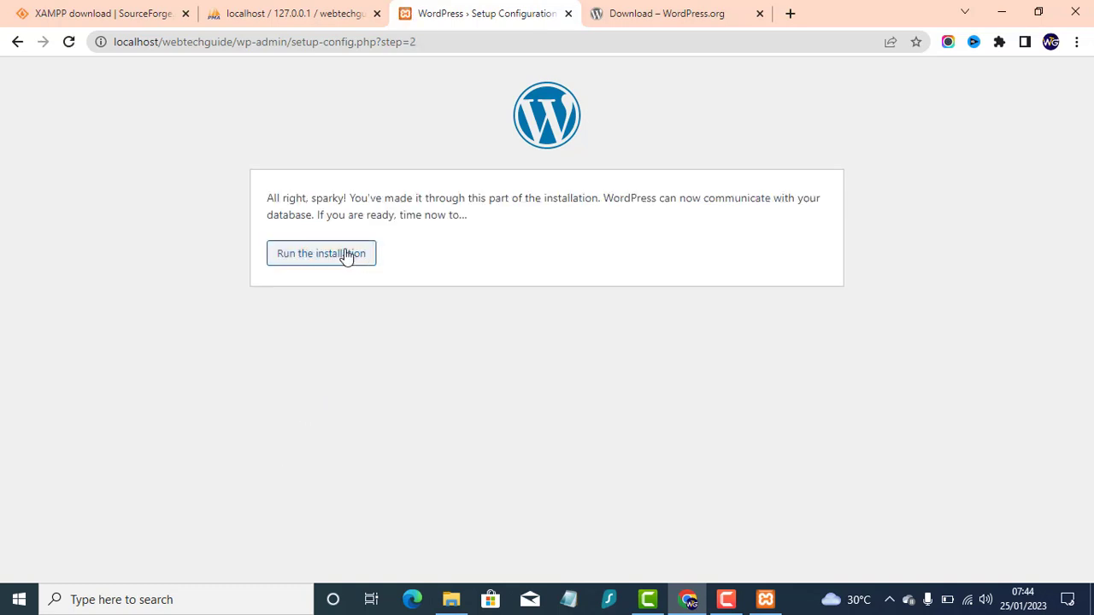
{"action": "left_click", "coordinate": [313, 256]}
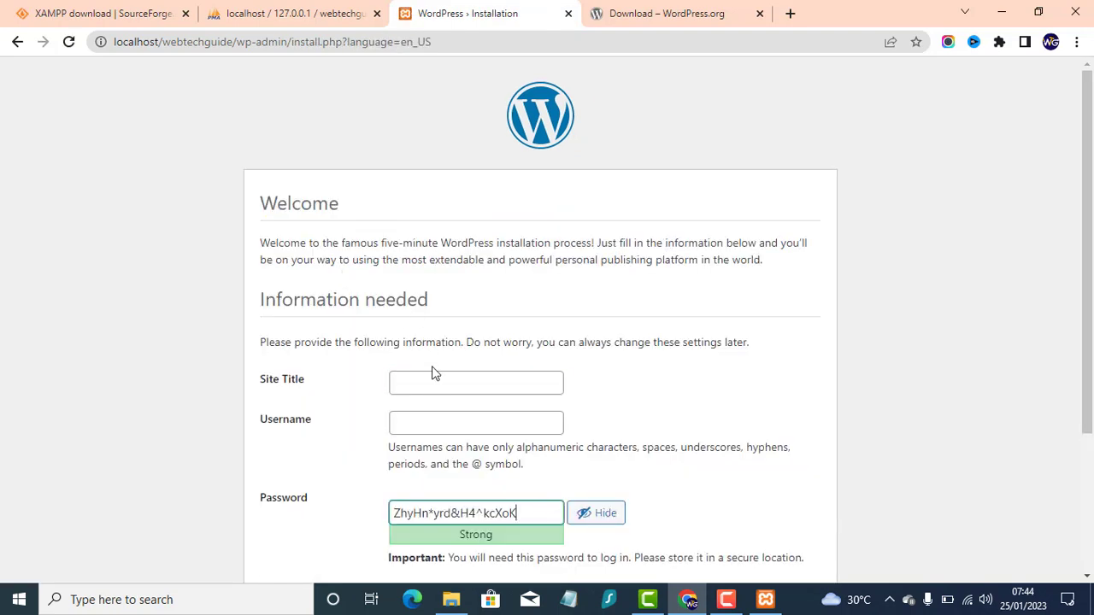
- Set the site title to Web Tech Guide and copy the same text into the username
{"action": "left_click", "coordinate": [442, 389]}
{"action": "scroll", "coordinate": [231, 174], "scroll_direction": "down", "scroll_amount": 1}
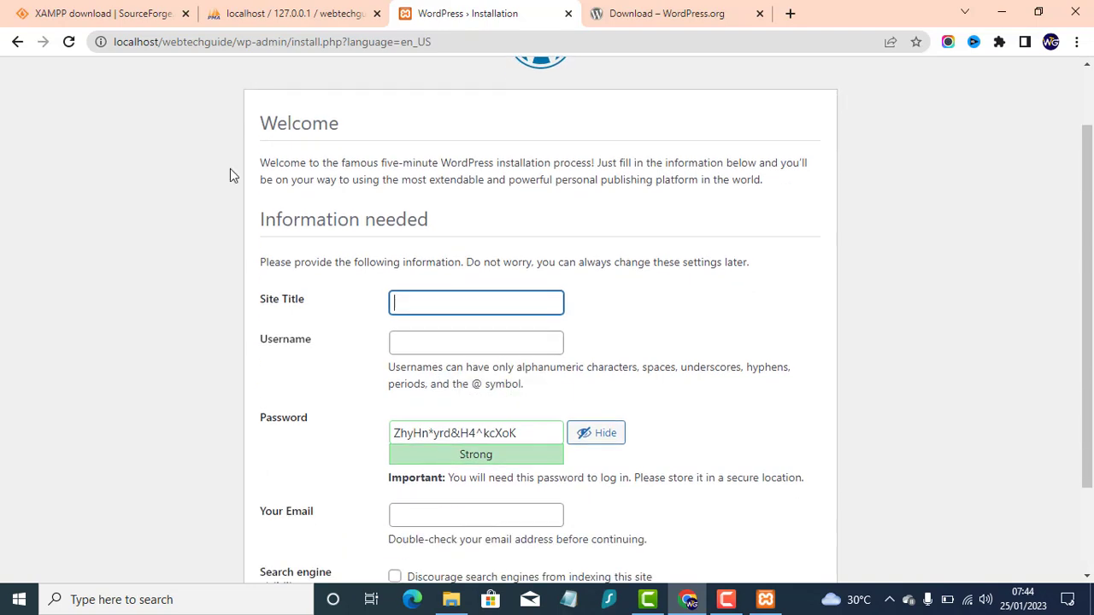
{"action": "type", "text": "Web Tech Guide"}
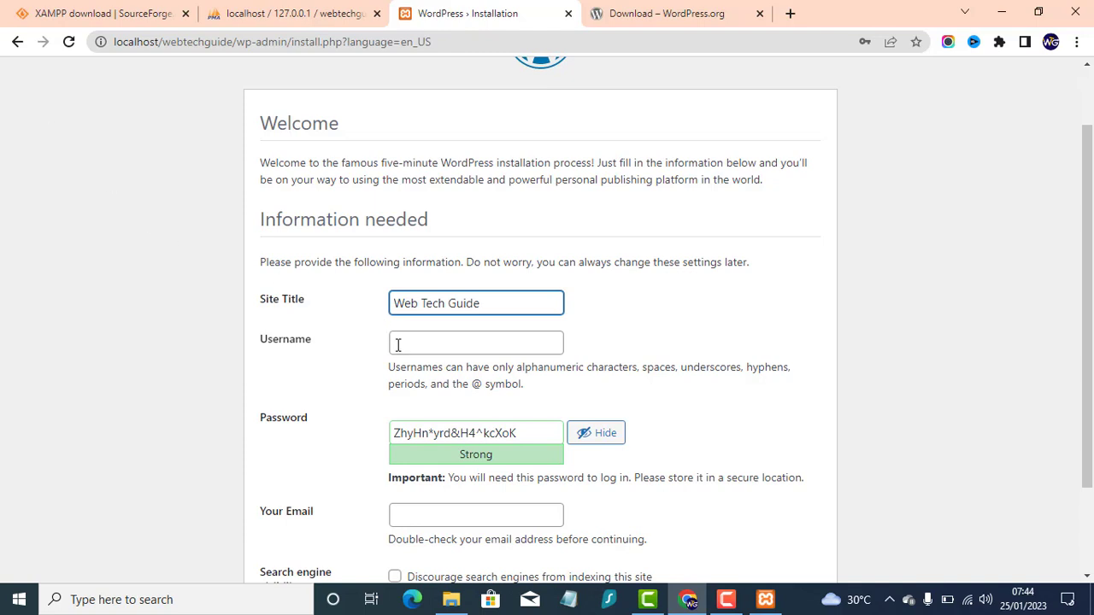
{"action": "left_click_drag", "start_coordinate": [501, 304], "coordinate": [390, 314]}
{"action": "key", "text": "ctrl+c"}
{"action": "right_click", "coordinate": [442, 306]}
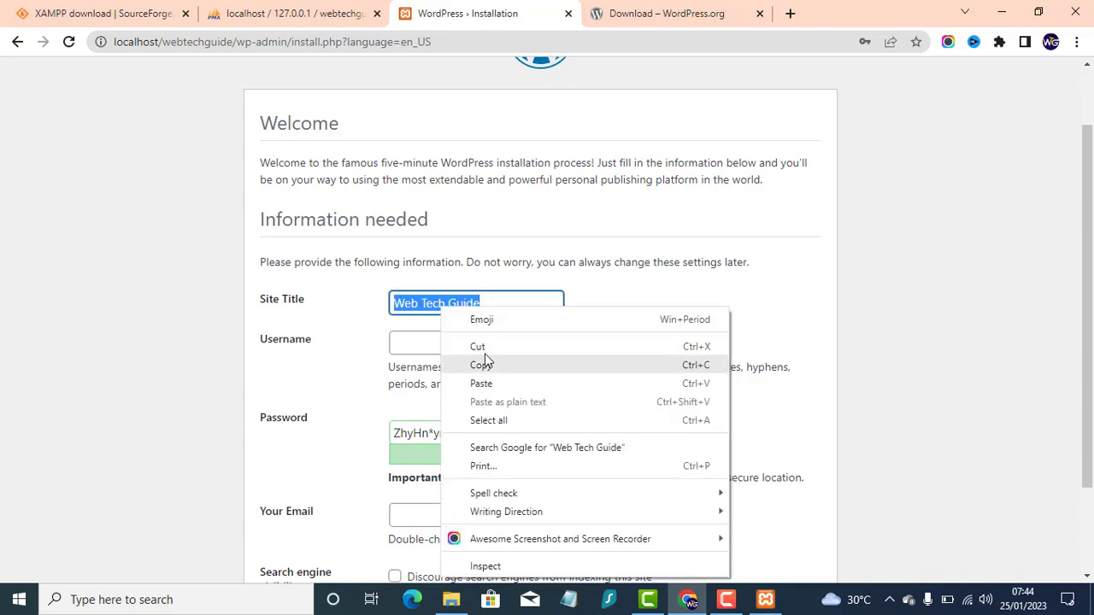
{"action": "left_click", "coordinate": [484, 363]}
{"action": "left_click", "coordinate": [421, 345]}
{"action": "right_click", "coordinate": [420, 346]}
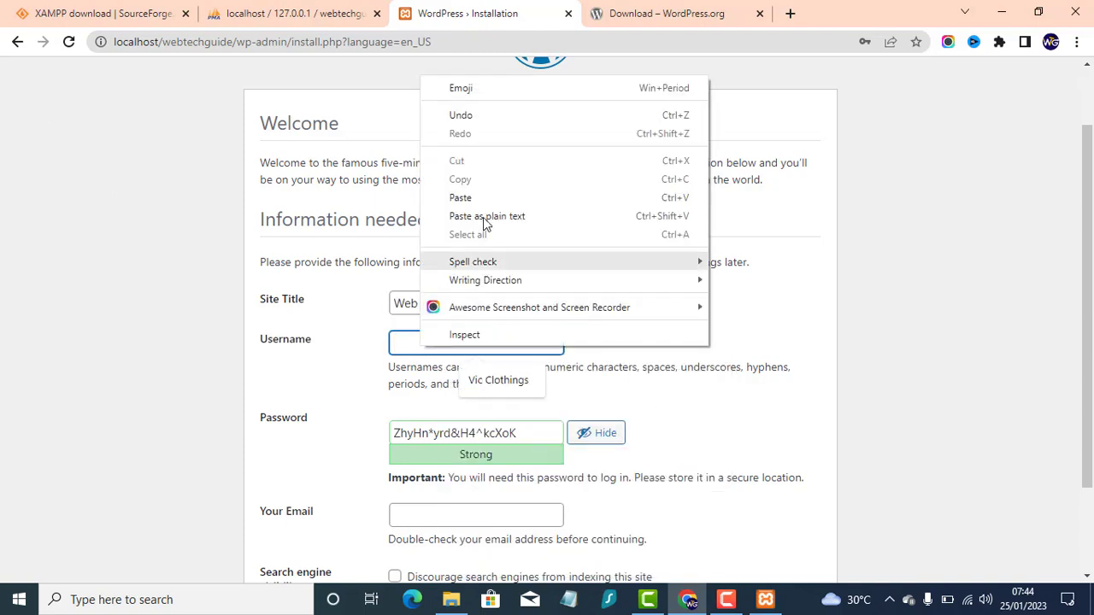
{"action": "left_click", "coordinate": [488, 195]}
- Fill in the site's info e-mail address from the saved suggestions, keep the generated password, and install WordPress
{"action": "scroll", "coordinate": [501, 427], "scroll_direction": "down", "scroll_amount": 2}
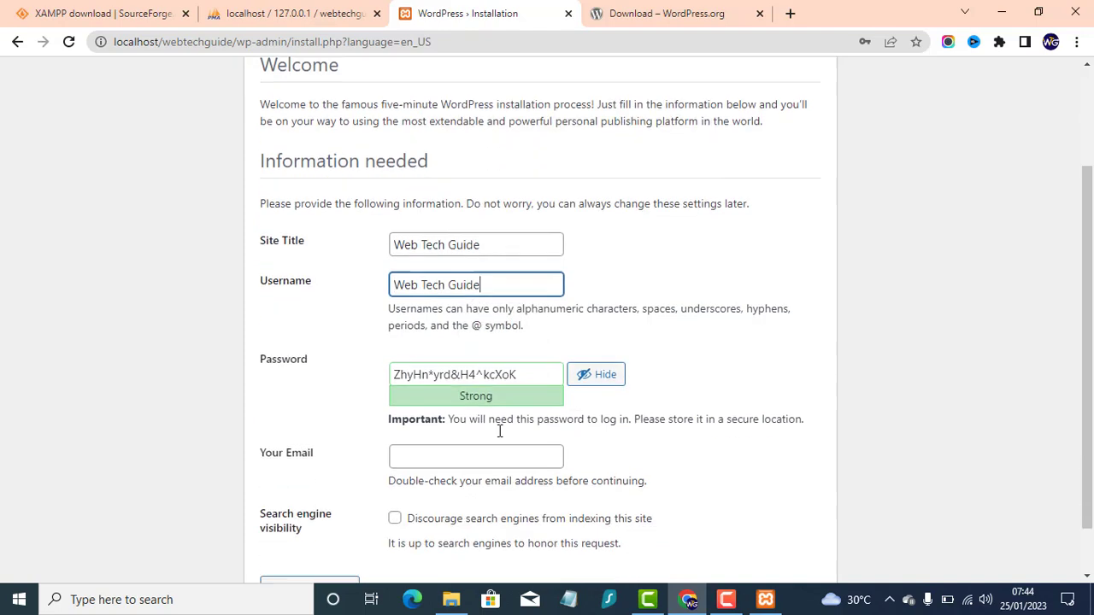
{"action": "left_click", "coordinate": [463, 407]}
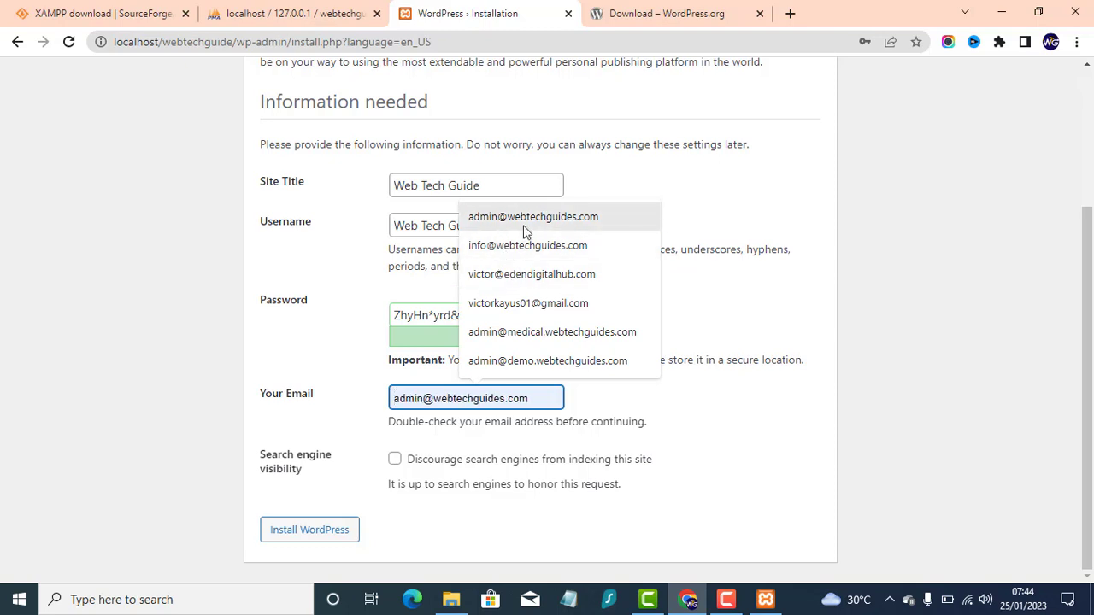
{"action": "left_click", "coordinate": [488, 245]}
{"action": "left_click", "coordinate": [325, 453]}
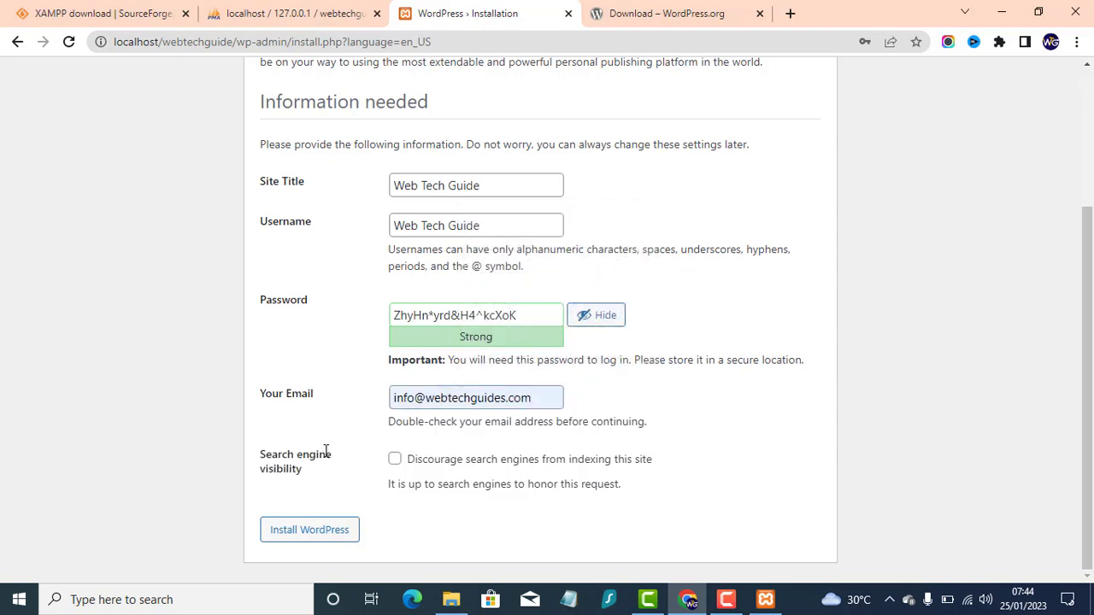
{"action": "left_click", "coordinate": [316, 530]}
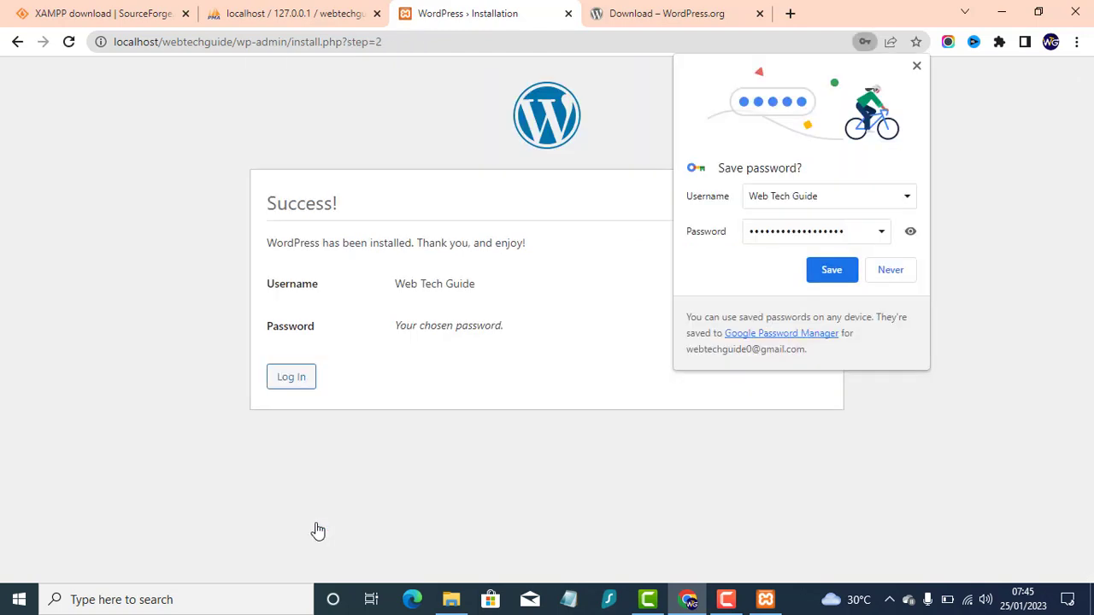
- Save the new site's password in the browser and log in to WordPress with the filled-in credentials
{"action": "left_click", "coordinate": [830, 270]}
{"action": "left_click", "coordinate": [276, 389]}
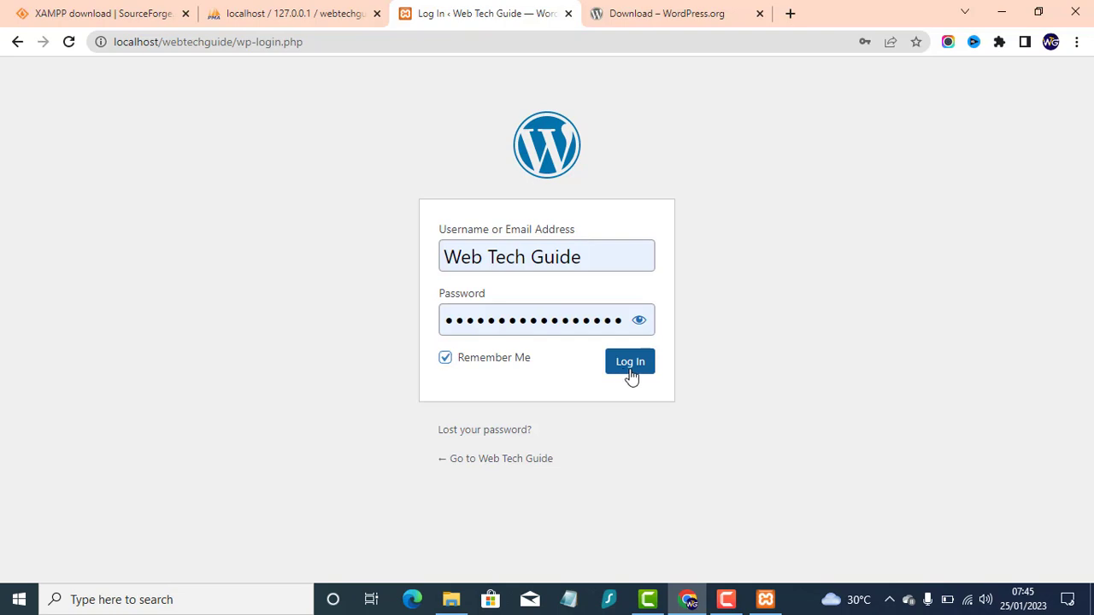
{"action": "left_click", "coordinate": [630, 374]}
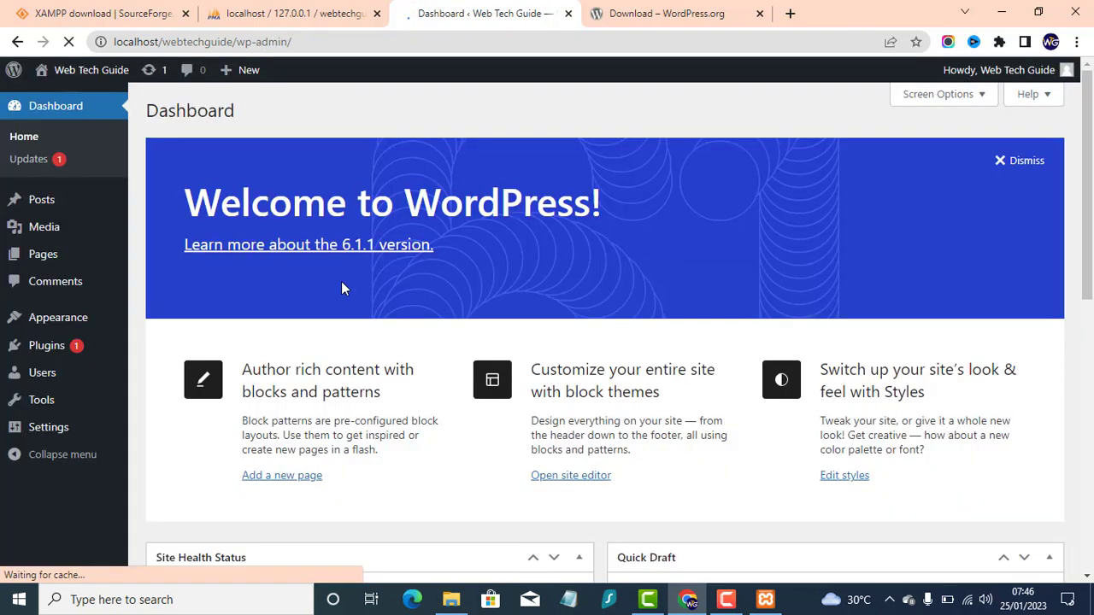
- Close all browser tabs other than the WordPress dashboard
{"action": "right_click", "coordinate": [516, 7]}
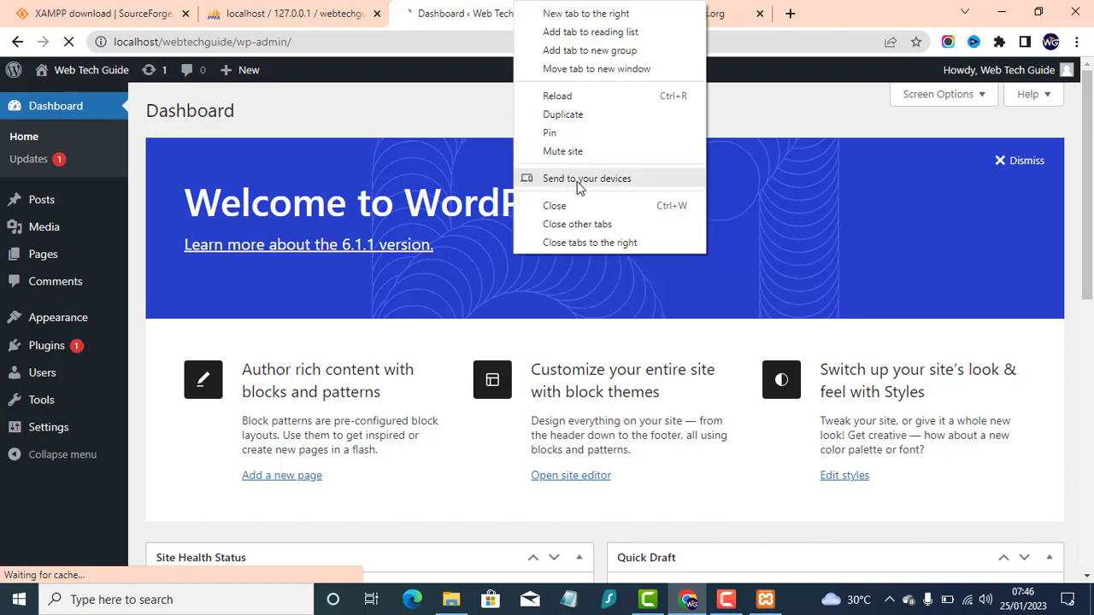
{"action": "left_click", "coordinate": [590, 226]}
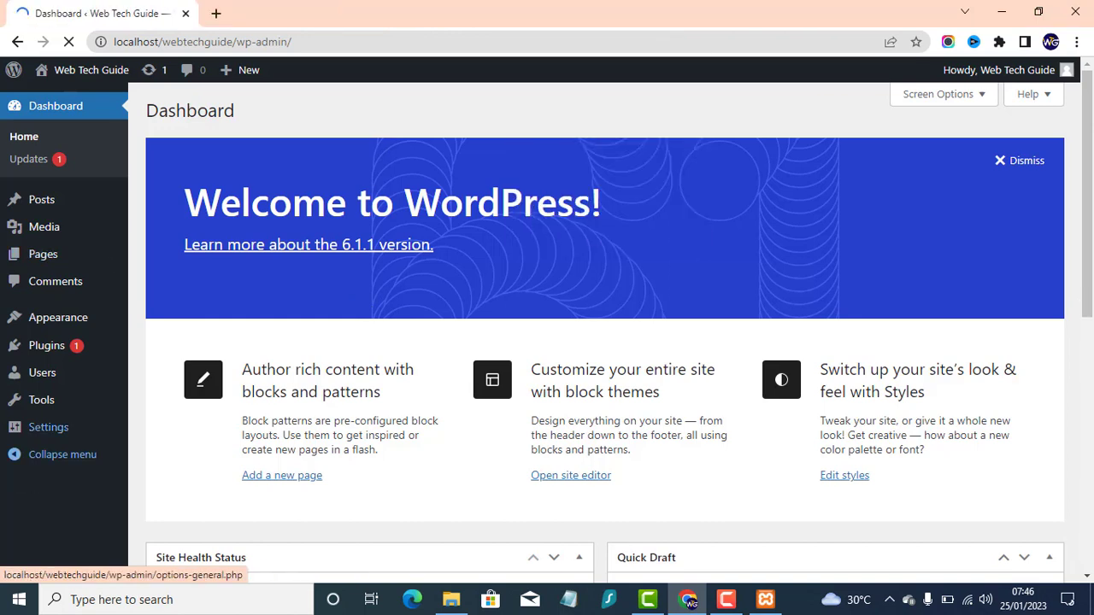
- Look through the popular themes available to add to the site
{"action": "left_click", "coordinate": [64, 330]}
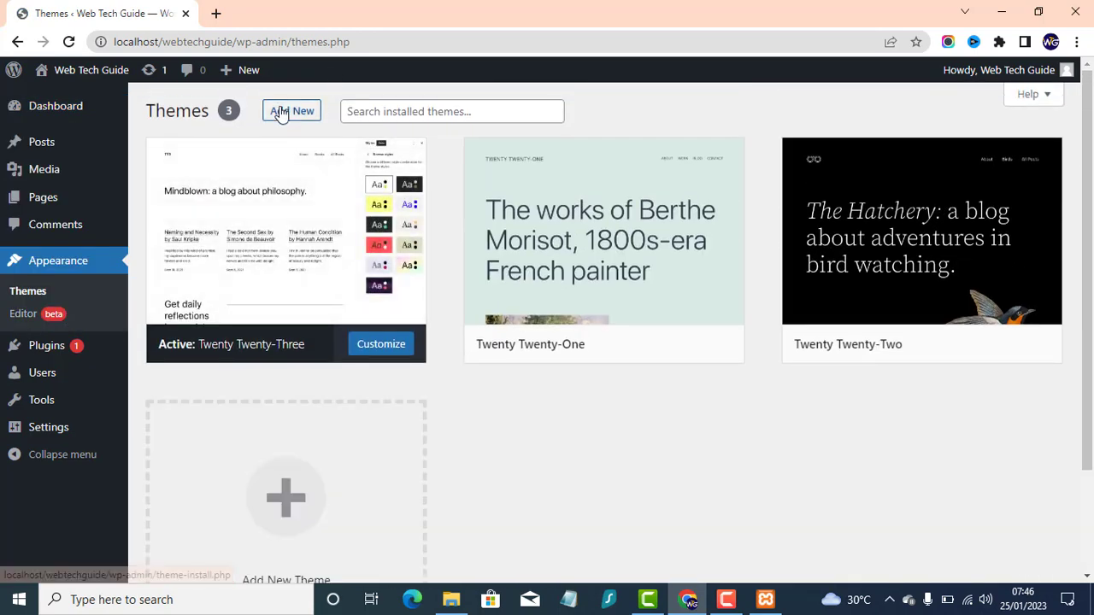
{"action": "left_click", "coordinate": [282, 113]}
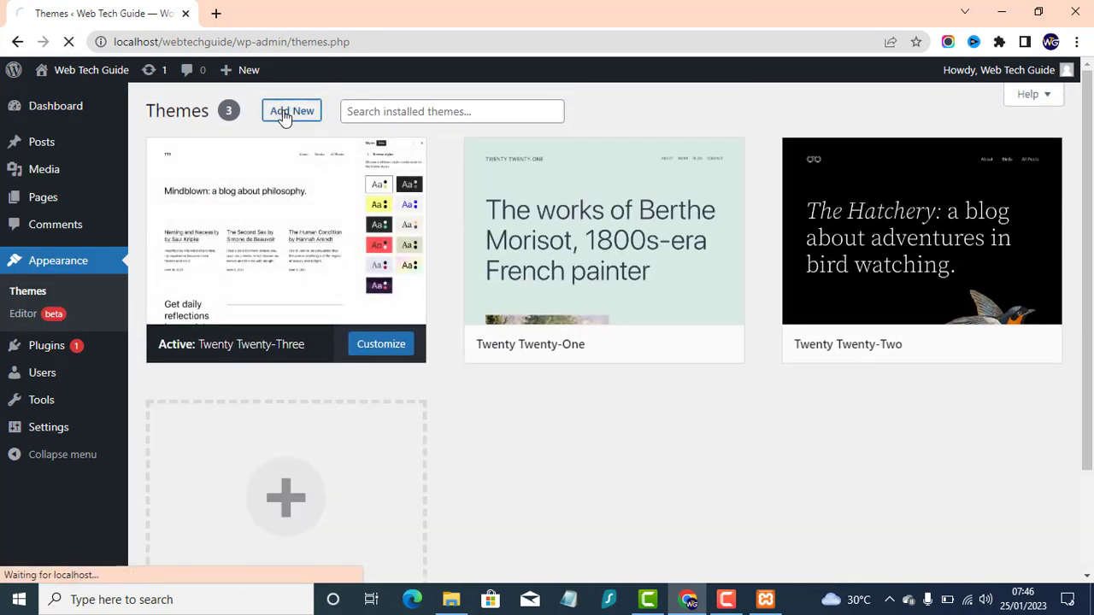
{"action": "scroll", "coordinate": [519, 336], "scroll_direction": "down", "scroll_amount": 5}
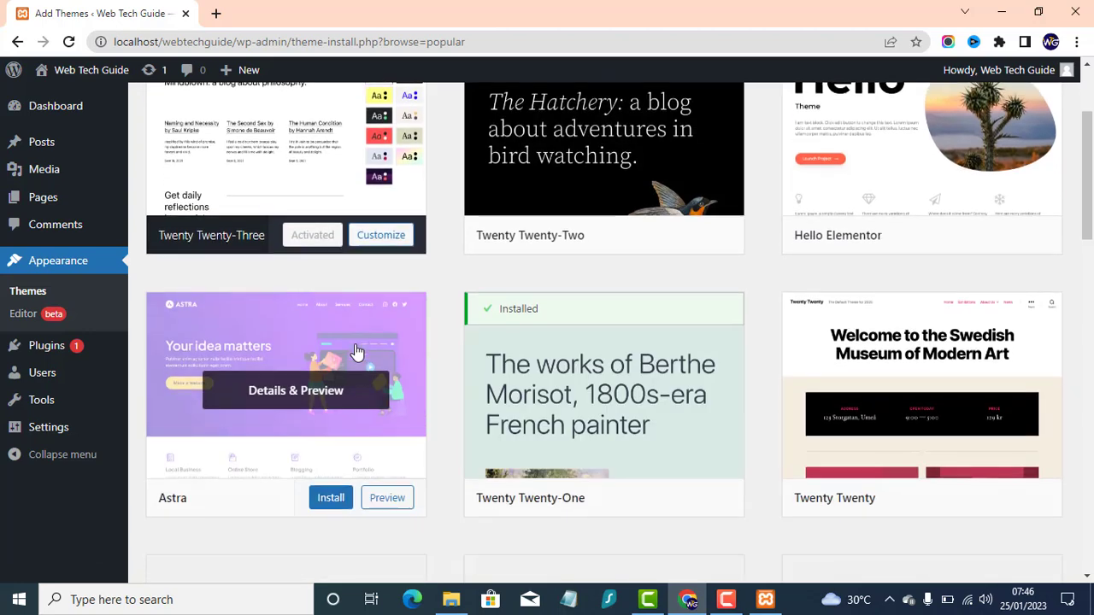
{"action": "scroll", "coordinate": [675, 252], "scroll_direction": "up", "scroll_amount": 4}
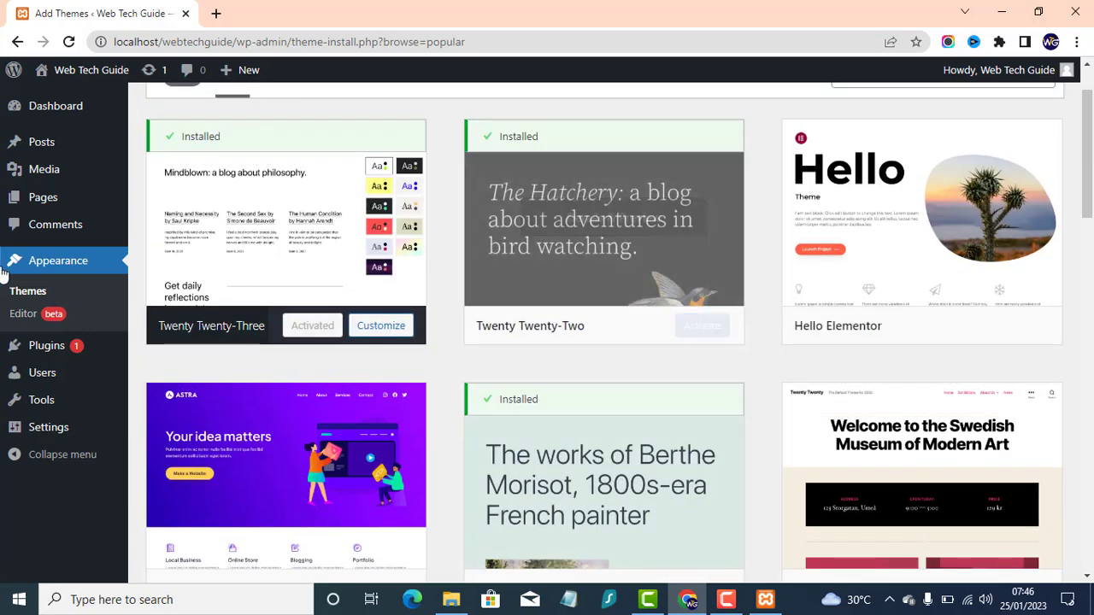
- View the installed plugins and open the page for uploading a new plugin in .zip format
{"action": "left_click", "coordinate": [47, 346]}
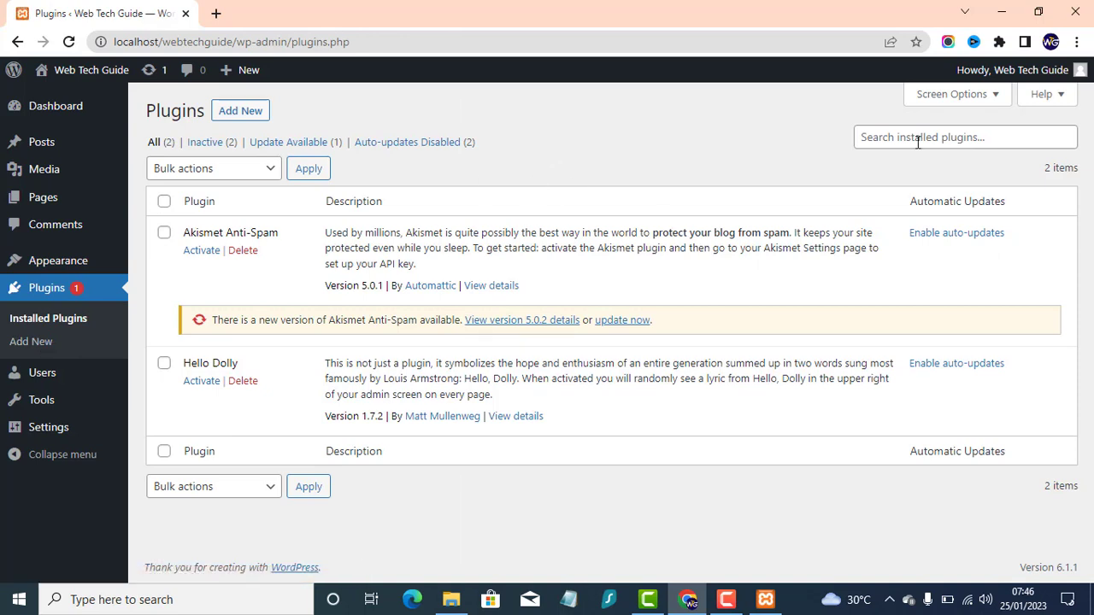
{"action": "left_click", "coordinate": [228, 112]}
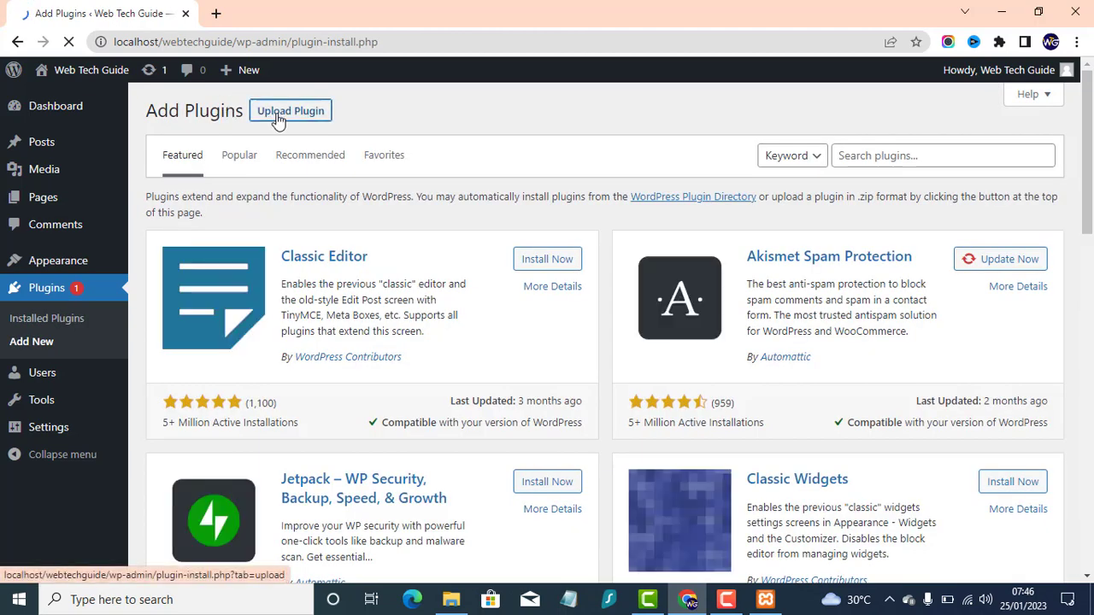
{"action": "left_click", "coordinate": [278, 115]}
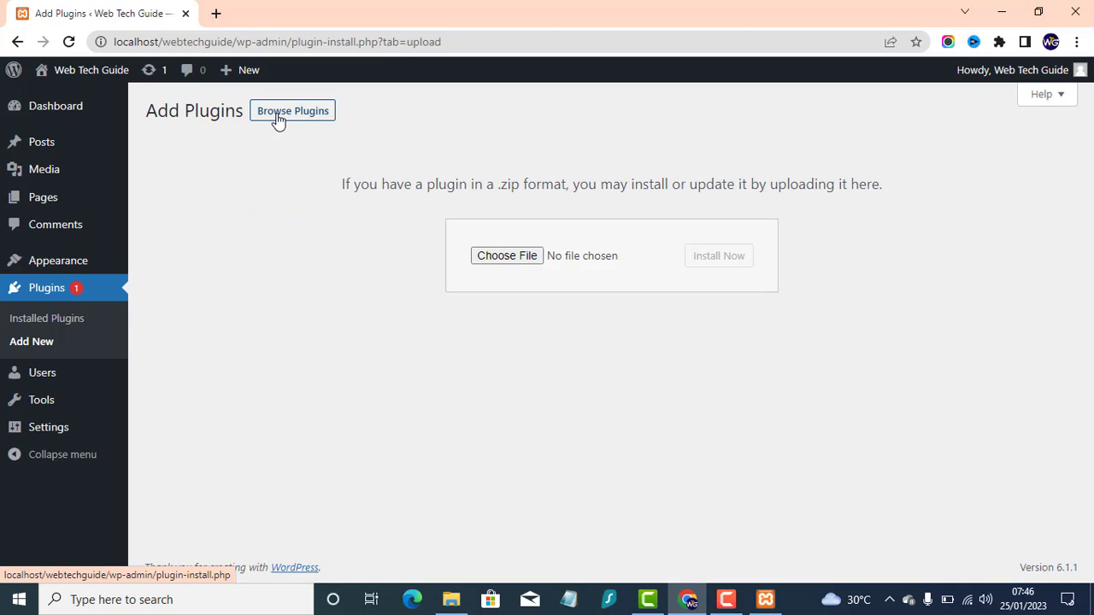